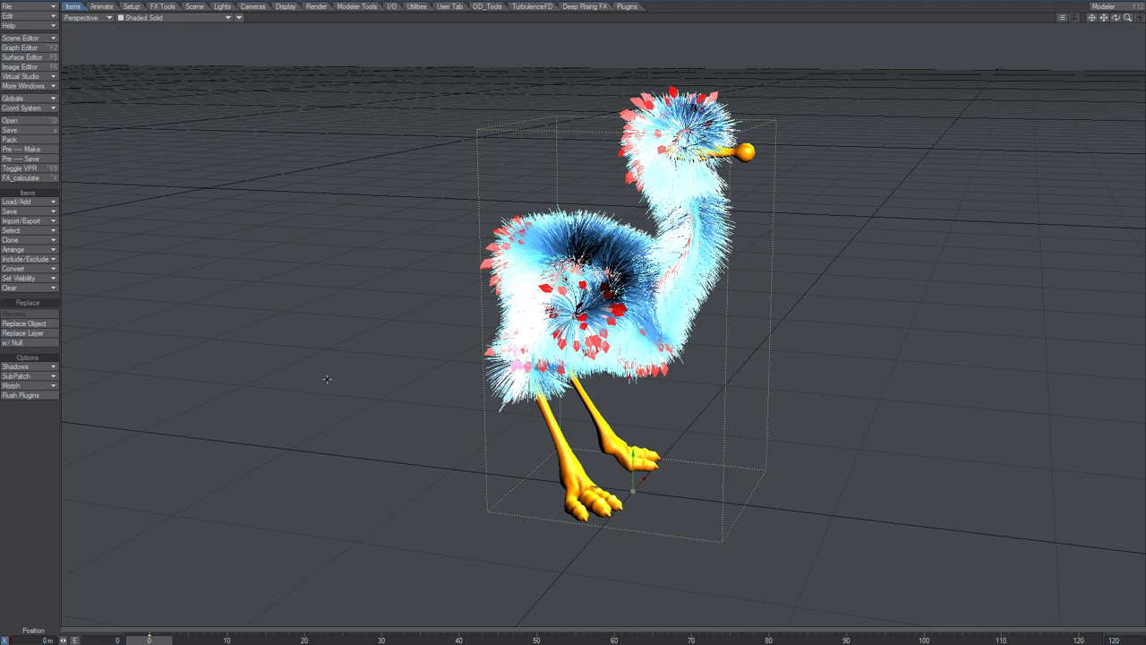
Step: Switch from the single perspective view to a four-viewport layout
{"action": "left_click_drag", "start_coordinate": [738, 330], "coordinate": [184, 362], "text": "alt"}
{"action": "left_click_drag", "start_coordinate": [338, 293], "coordinate": [443, 289], "text": "alt"}
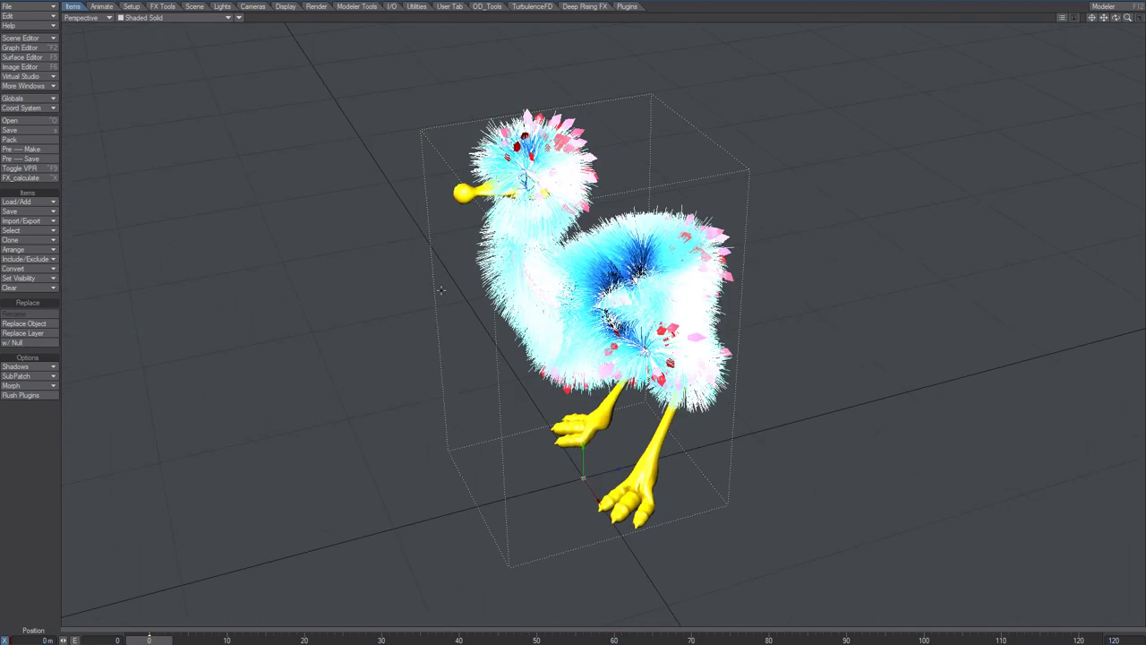
{"action": "left_click_drag", "start_coordinate": [573, 363], "coordinate": [553, 314], "text": "alt"}
{"action": "left_click_drag", "start_coordinate": [414, 374], "coordinate": [422, 354], "text": "alt"}
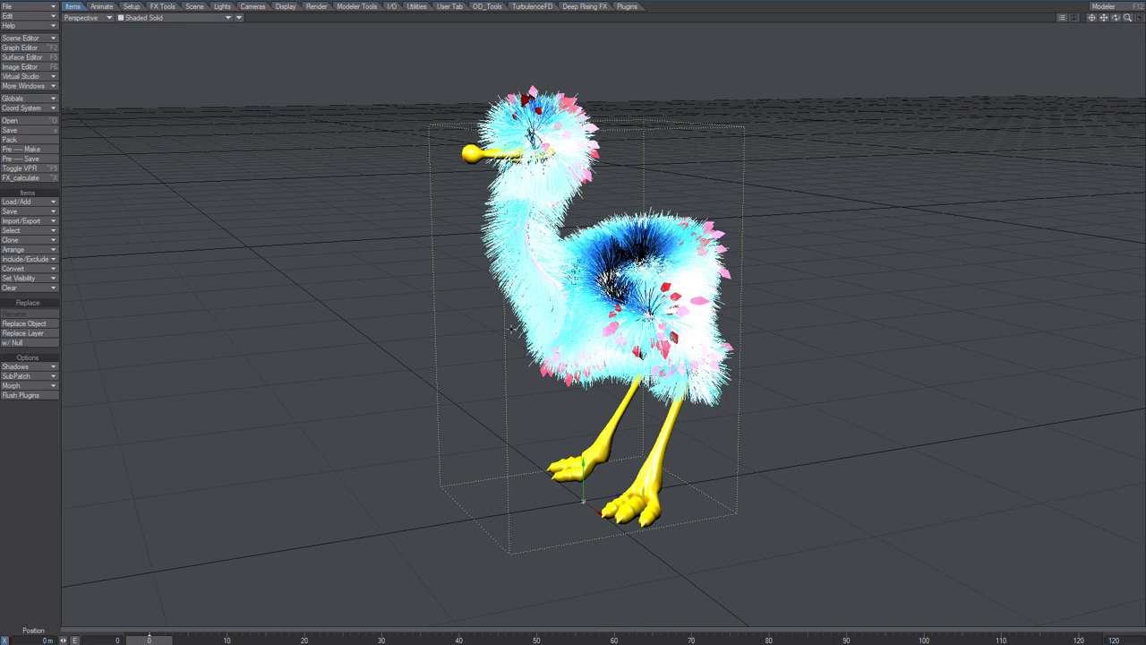
{"action": "key", "text": "KP_0"}
{"action": "left_click_drag", "start_coordinate": [261, 224], "coordinate": [747, 172], "text": "alt"}
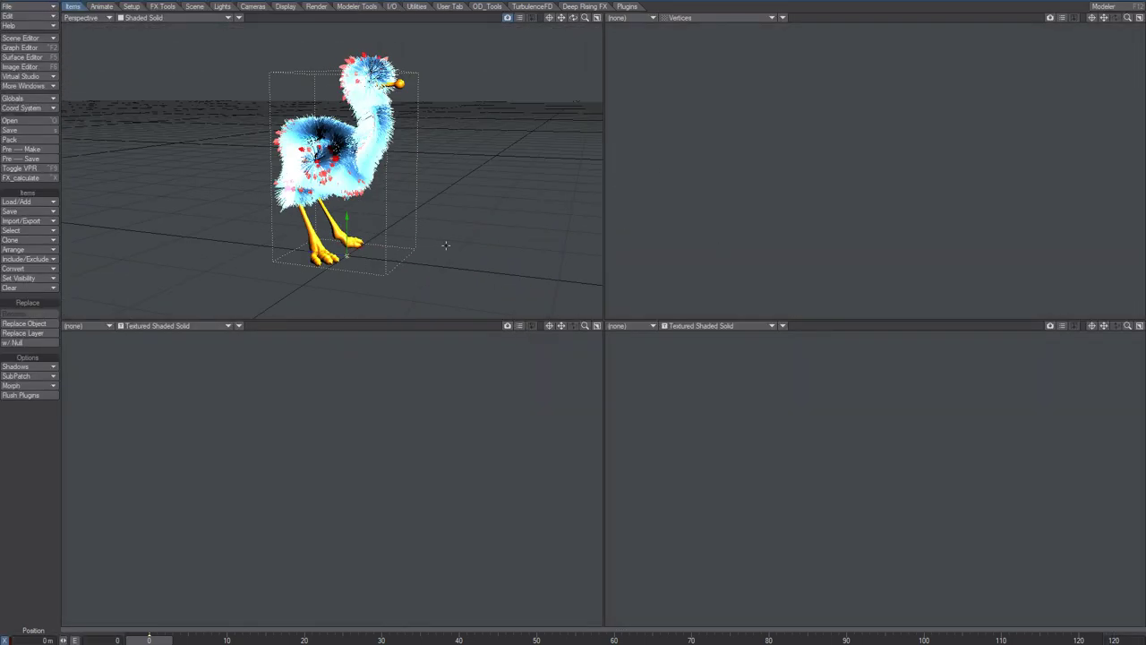
Step: Show the FiberFX settings, open the guides of the Bird fibers for editing, and move the guide window off the model
{"action": "key", "text": "Tab"}
{"action": "left_click", "coordinate": [557, 124]}
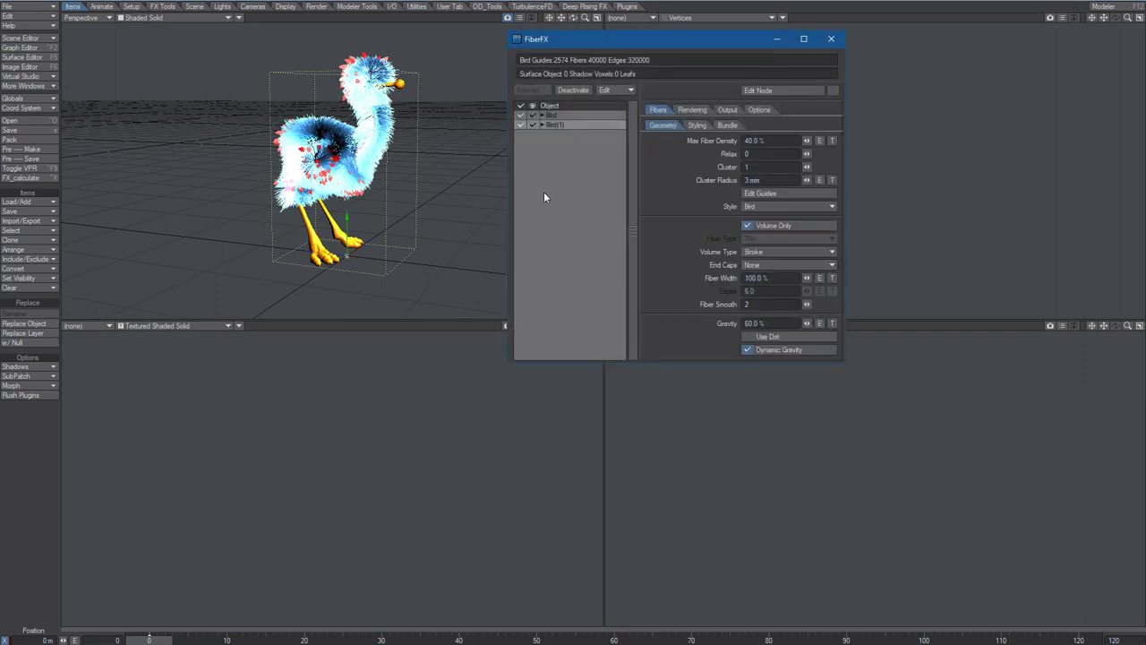
{"action": "left_click", "coordinate": [550, 117]}
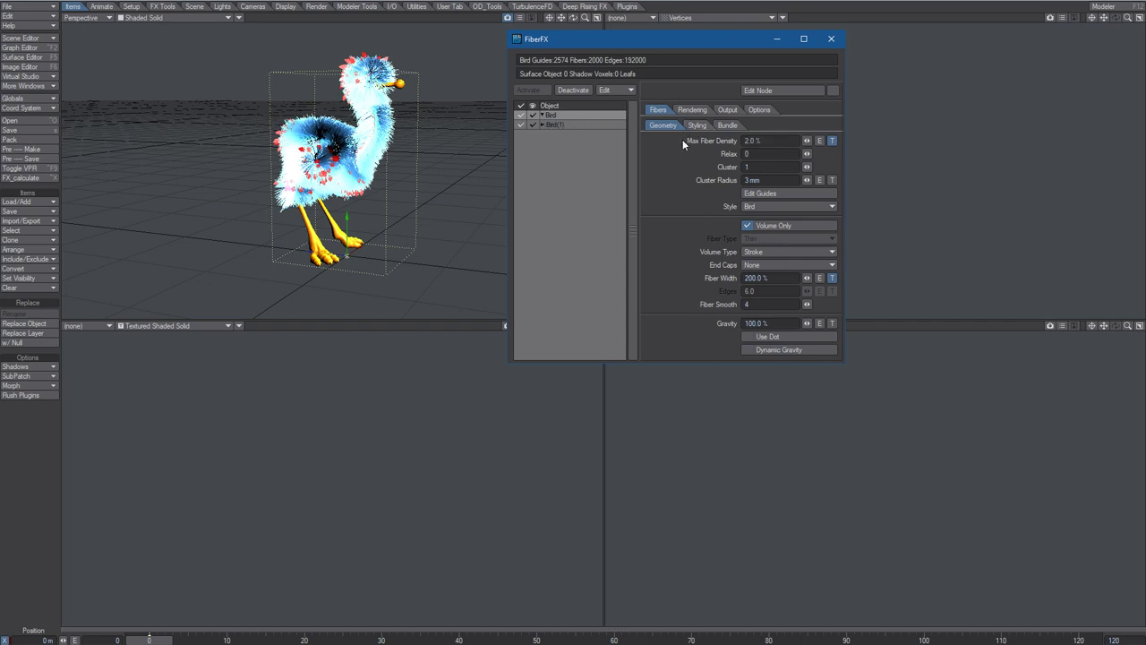
{"action": "left_click", "coordinate": [763, 193]}
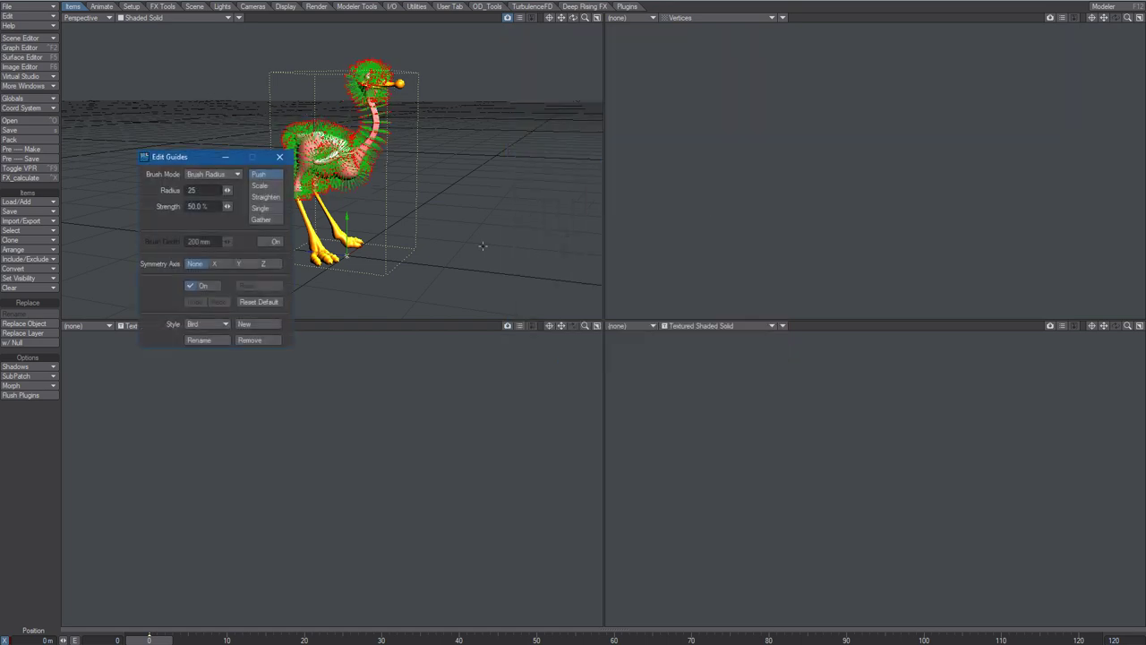
{"action": "left_click_drag", "start_coordinate": [188, 161], "coordinate": [461, 162]}
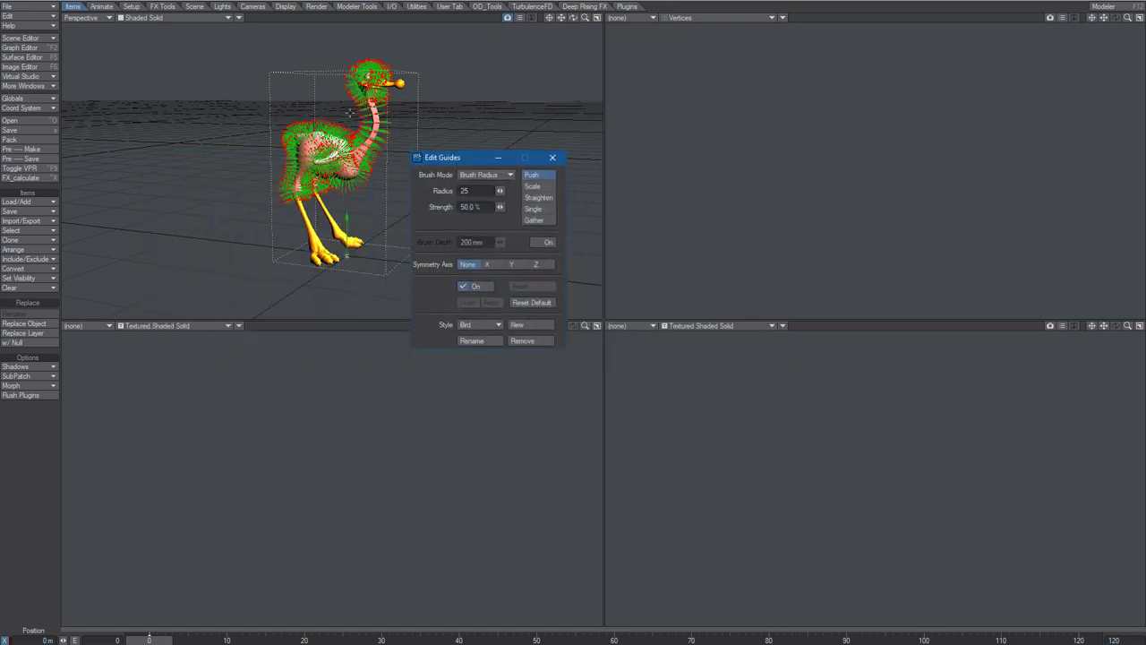
Step: Leave and reopen guide editing for the Bird fibers to compare the fiber display with the guides
{"action": "left_click", "coordinate": [553, 158]}
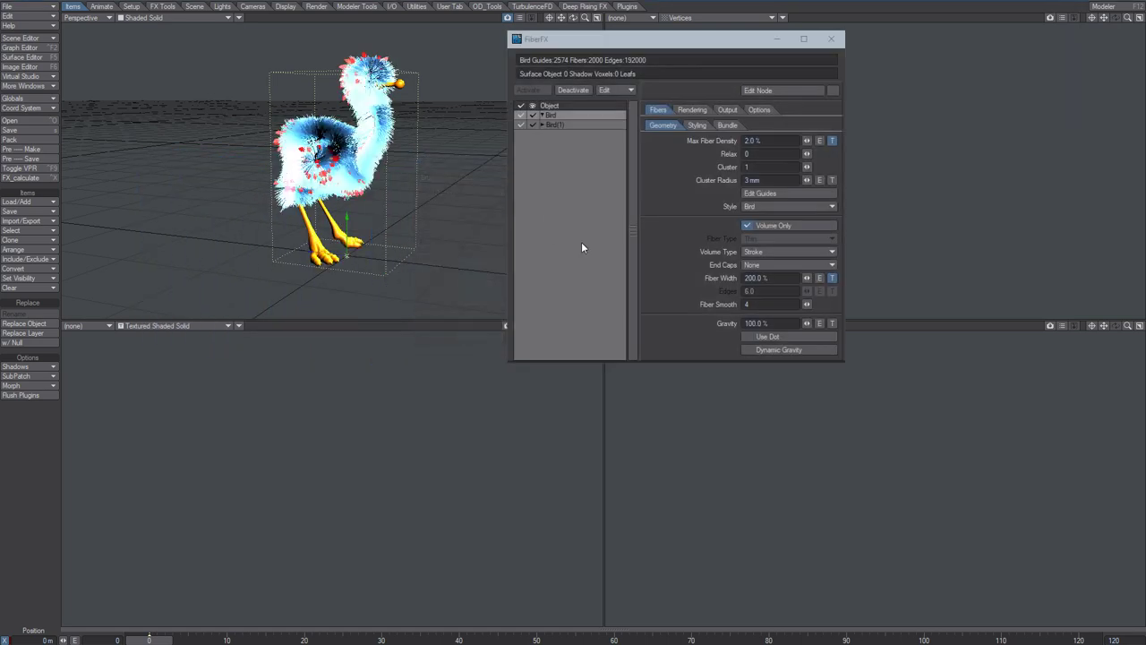
{"action": "left_click", "coordinate": [768, 193]}
{"action": "left_click", "coordinate": [552, 158]}
{"action": "left_click", "coordinate": [767, 192]}
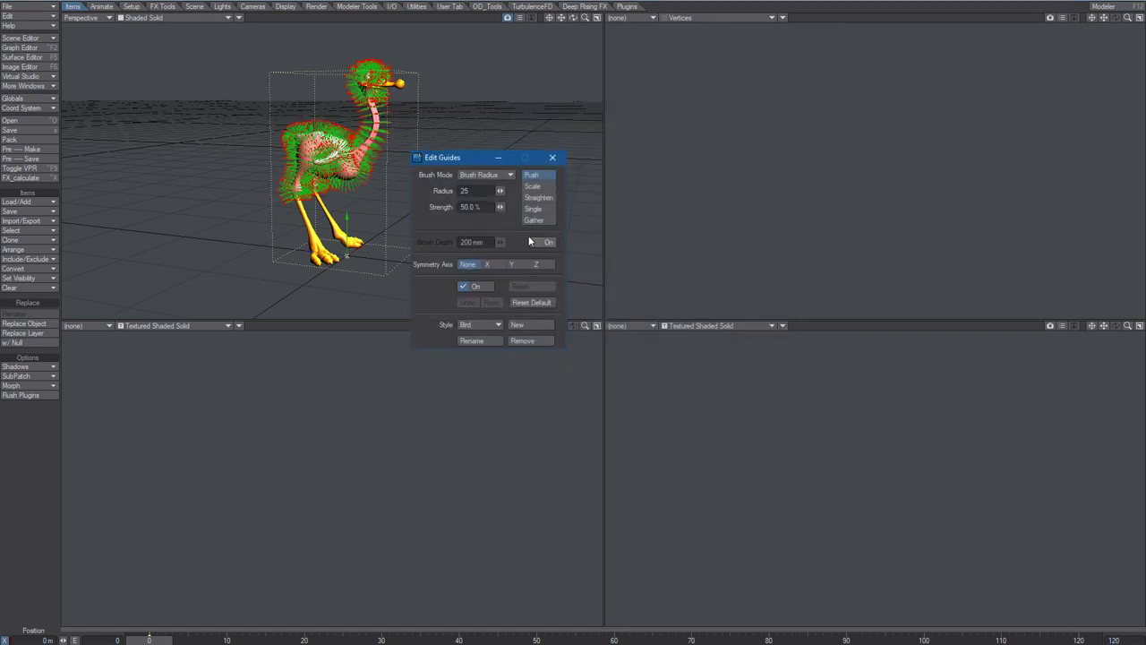
{"action": "left_click", "coordinate": [553, 158]}
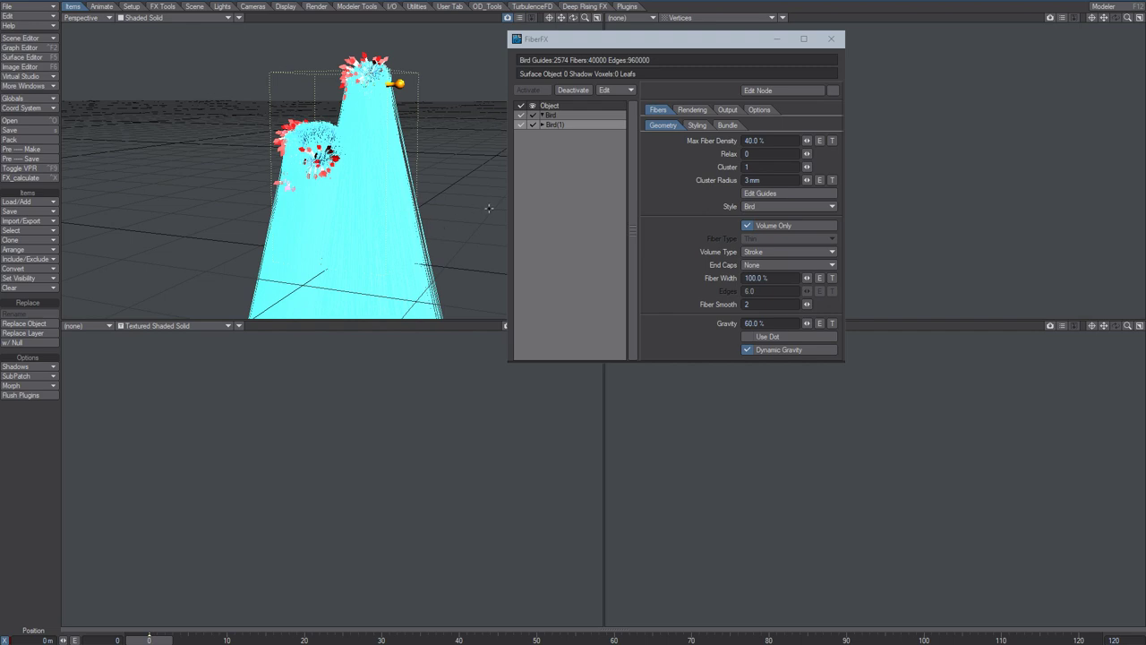
Step: Check the style choices of the Bird(1) fibers and add a new guide style named B2 in the guide editor
{"action": "left_click", "coordinate": [754, 207]}
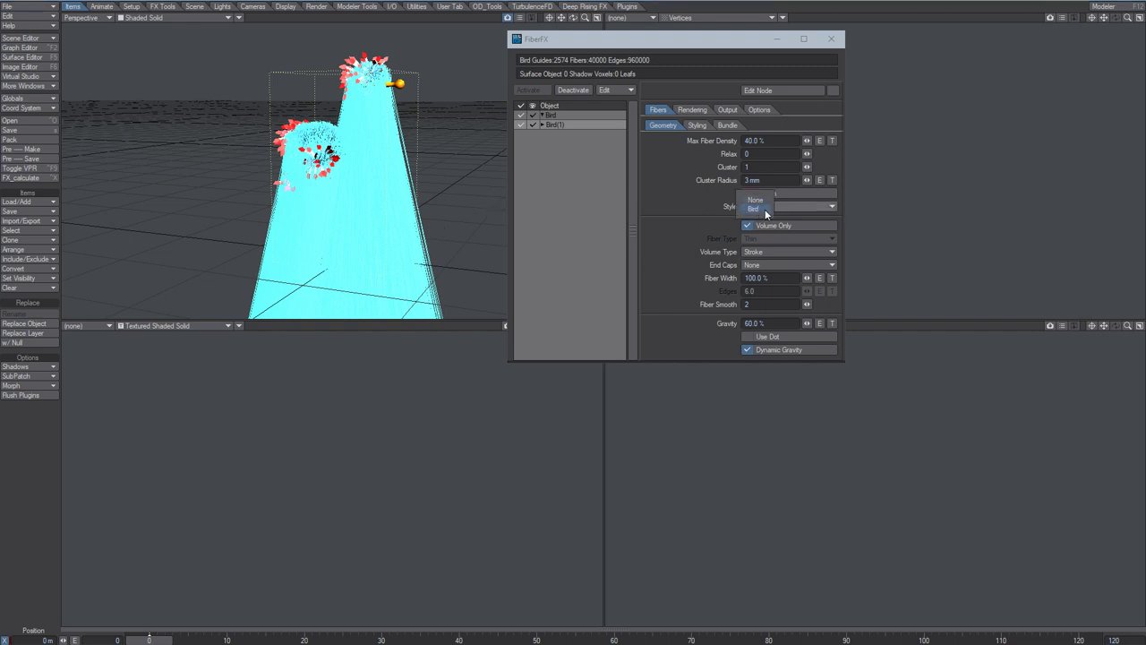
{"action": "left_click", "coordinate": [756, 209]}
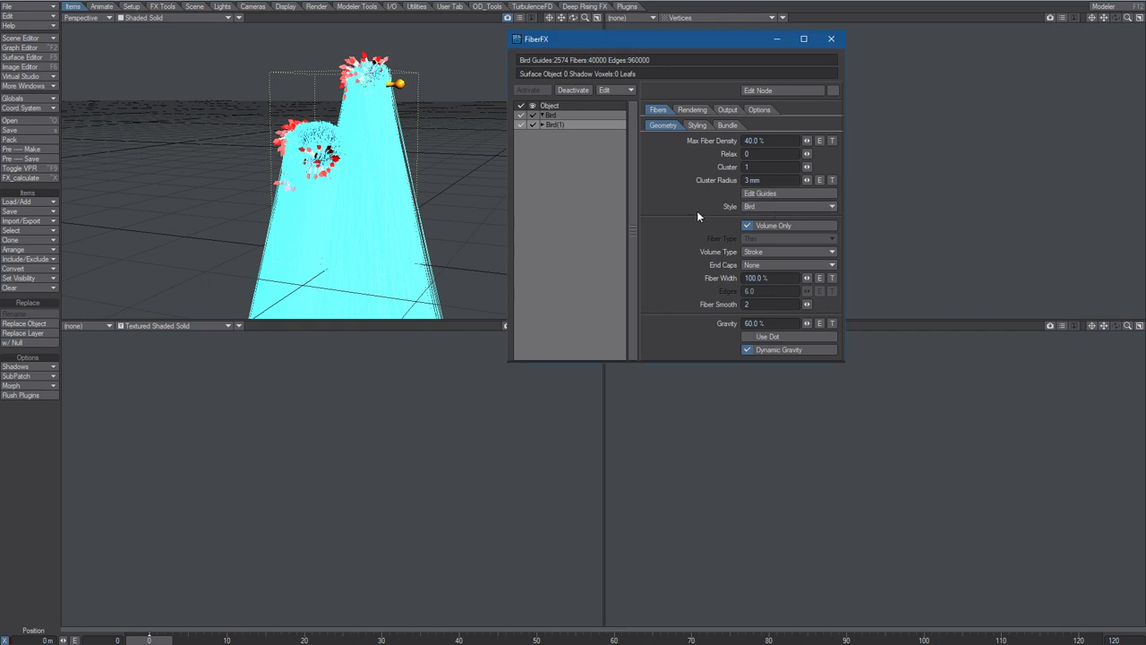
{"action": "left_click", "coordinate": [779, 208]}
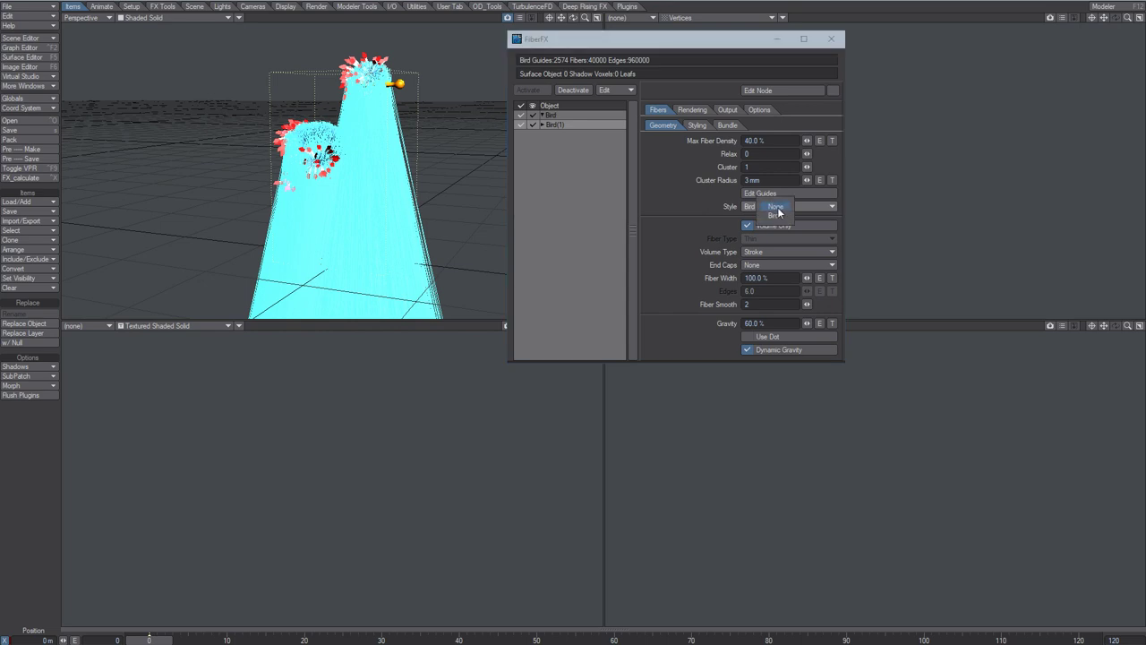
{"action": "left_click", "coordinate": [713, 216]}
{"action": "left_click", "coordinate": [762, 194]}
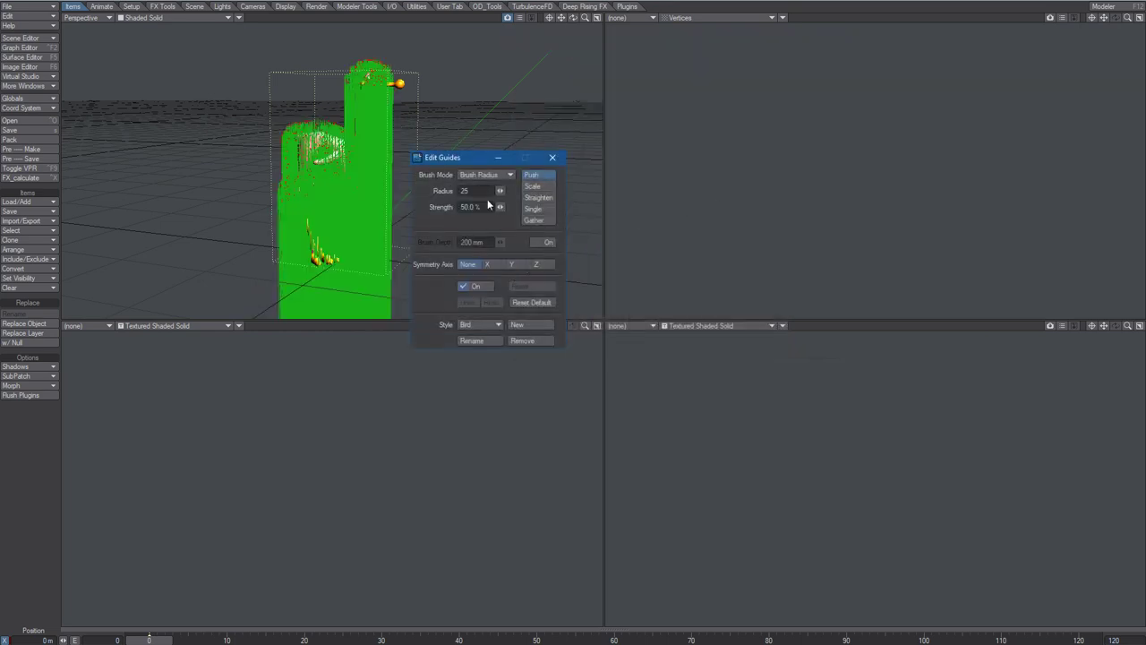
{"action": "left_click", "coordinate": [521, 326]}
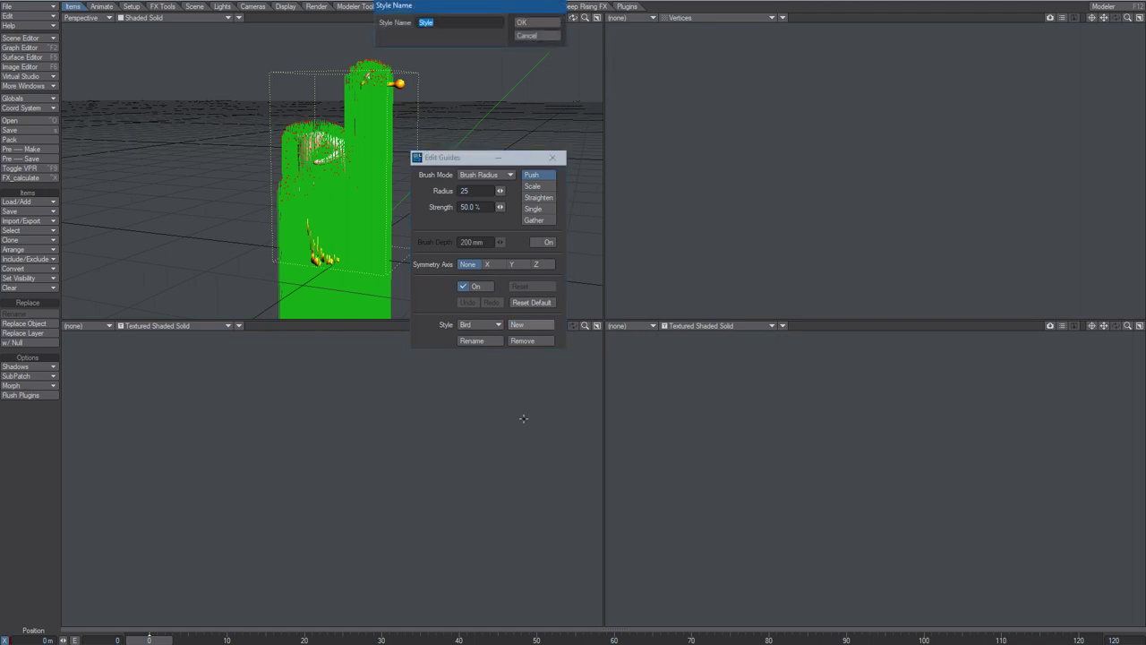
{"action": "type", "text": "B2"}
{"action": "key", "text": "Return"}
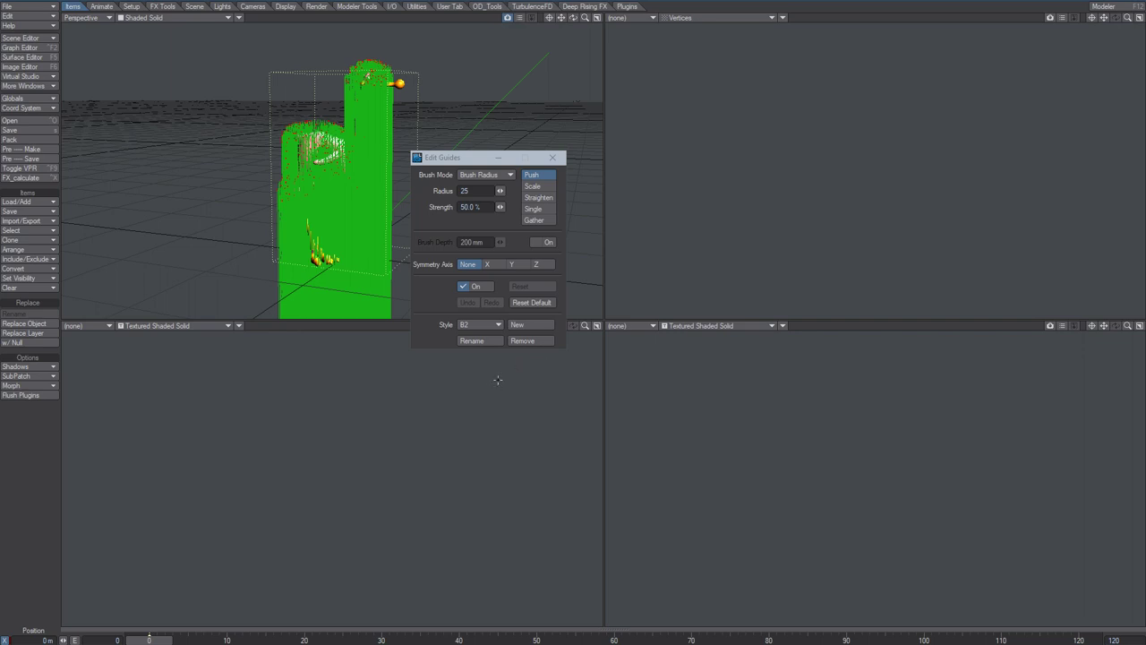
Step: Remove the B2 and Bird styles from the Bird(1) guides and add a fresh guide style named B2
{"action": "left_click", "coordinate": [523, 341]}
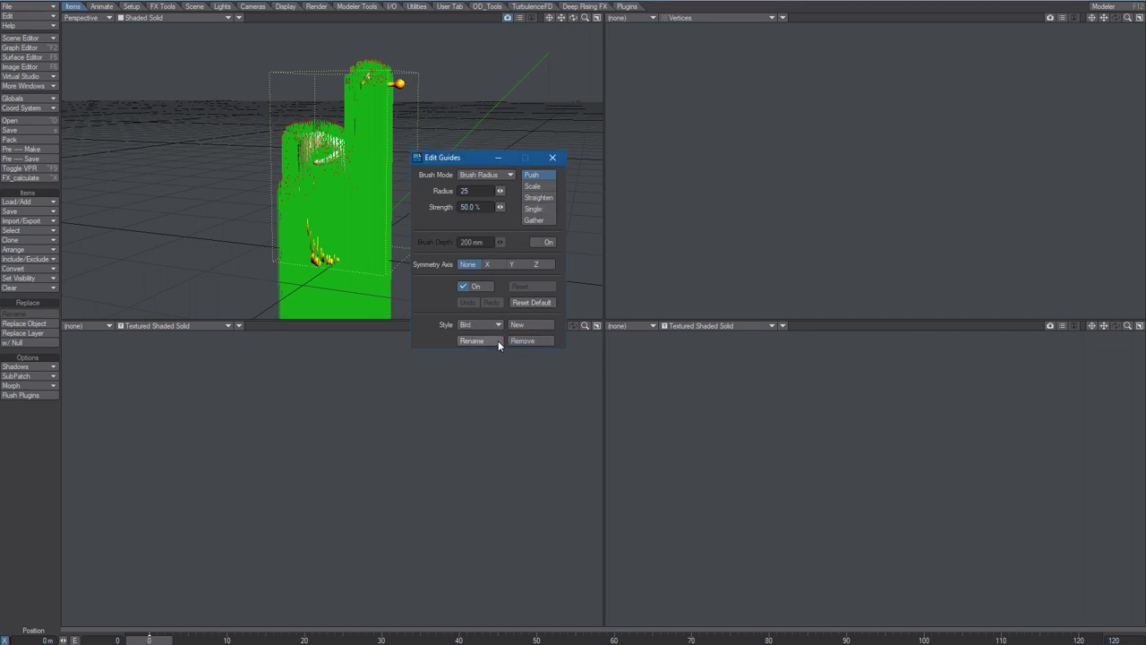
{"action": "key", "text": "Escape"}
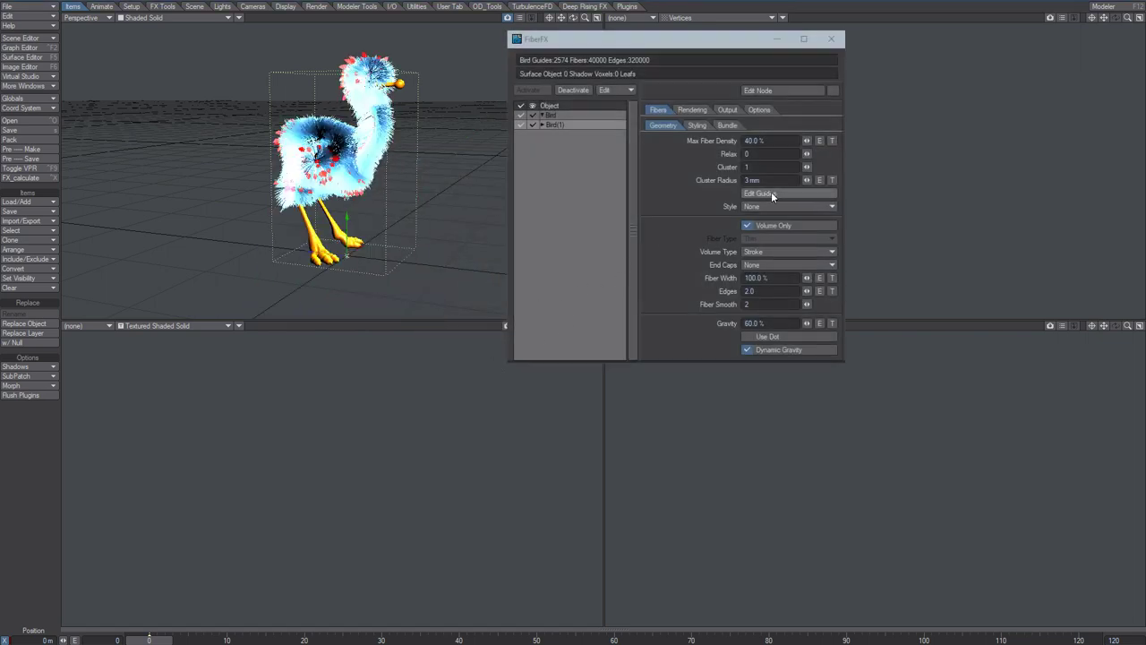
{"action": "left_click", "coordinate": [771, 193]}
{"action": "type", "text": "B2"}
{"action": "key", "text": "Return"}
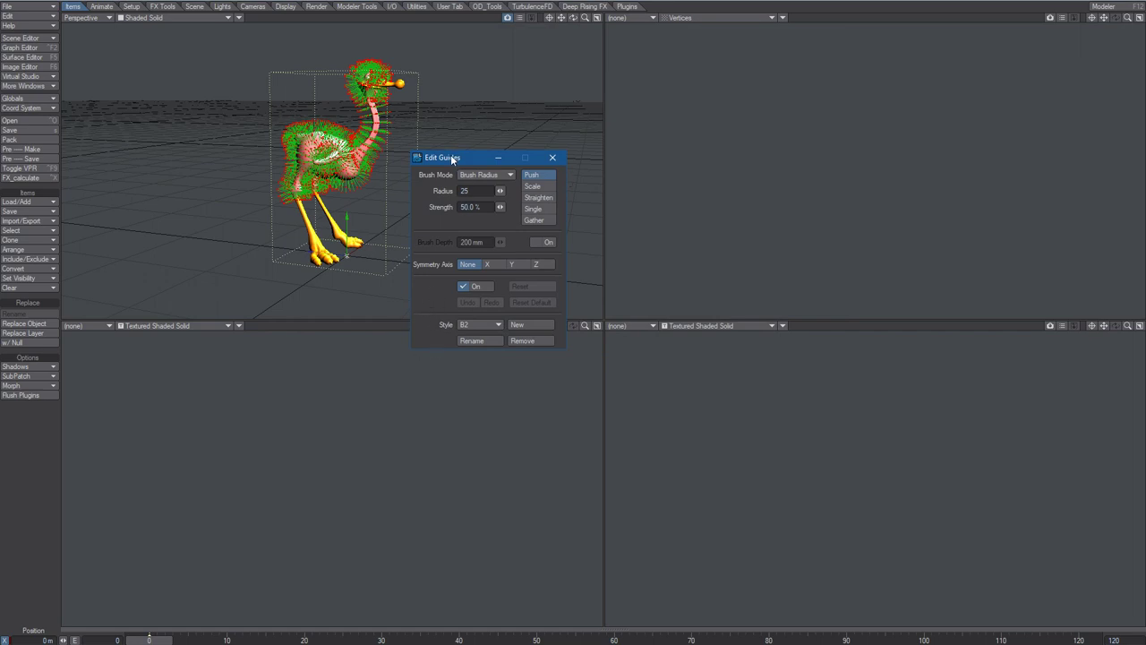
Step: Set the guide brush to Scale with a radius of 77 and a strength of -50%
{"action": "left_click_drag", "start_coordinate": [451, 159], "coordinate": [480, 153]}
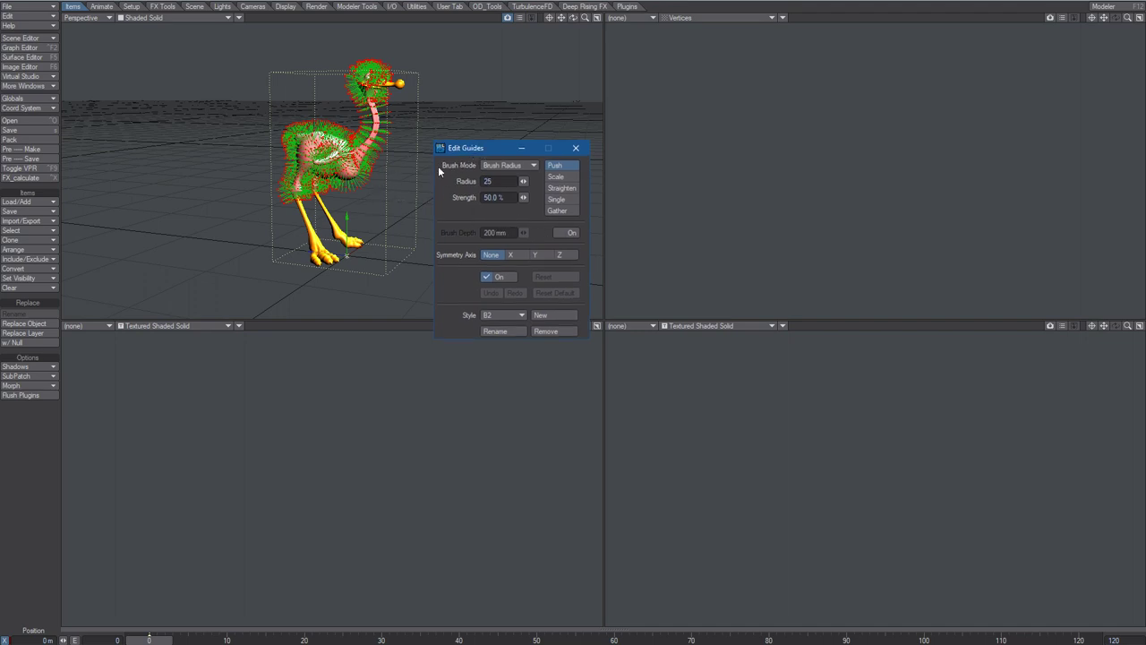
{"action": "left_click", "coordinate": [503, 166]}
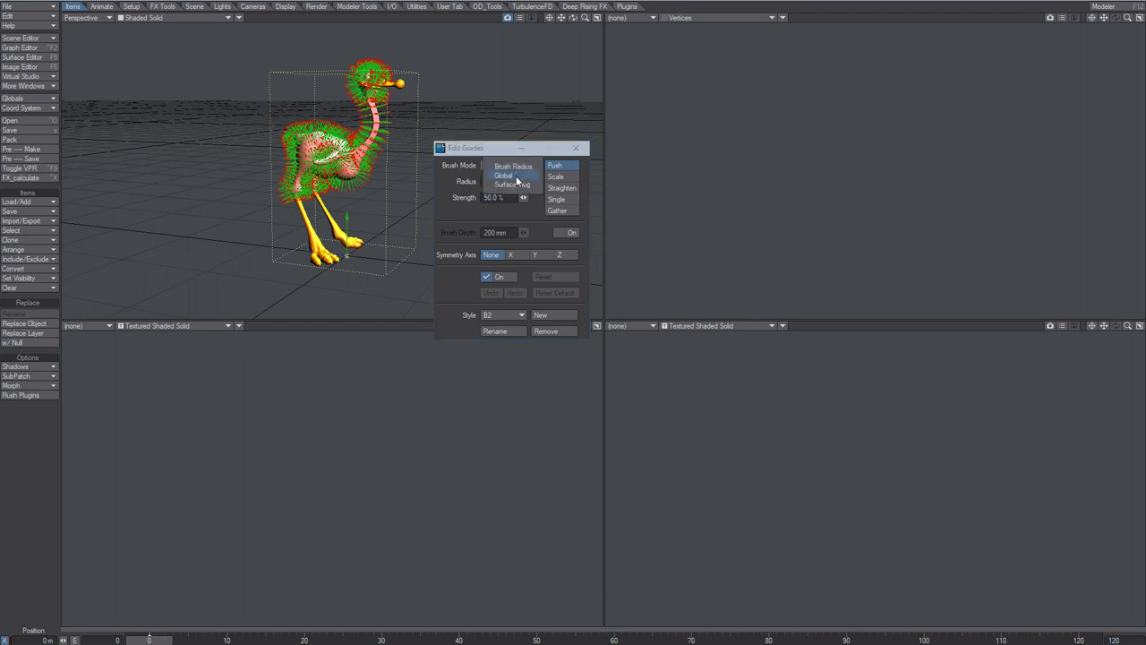
{"action": "left_click", "coordinate": [578, 178]}
{"action": "left_click", "coordinate": [561, 178]}
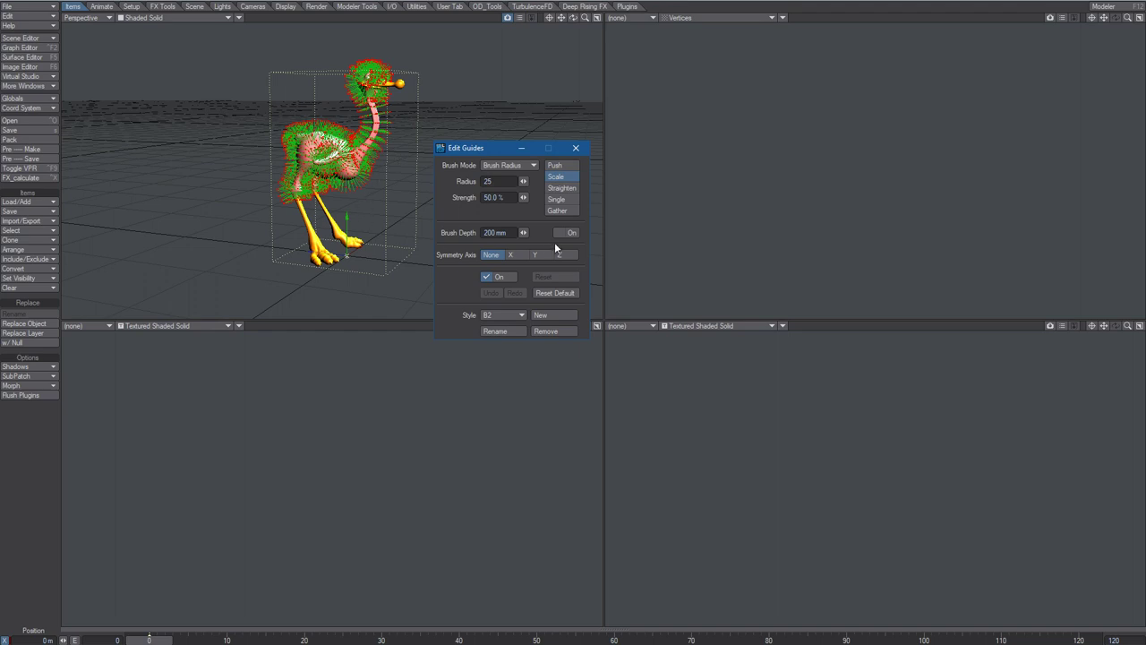
{"action": "left_click", "coordinate": [493, 181]}
{"action": "type", "text": "77"}
{"action": "key", "text": "Tab"}
{"action": "type", "text": "-50"}
{"action": "key", "text": "Tab"}
Step: Shorten the guides around the tops of both legs with the Scale brush
{"action": "left_click", "coordinate": [450, 207]}
{"action": "mouse_move", "coordinate": [406, 138]}
{"action": "left_mouse_down"}
{"action": "mouse_move", "coordinate": [357, 117]}
{"action": "mouse_move", "coordinate": [385, 107]}
{"action": "mouse_move", "coordinate": [377, 121]}
{"action": "mouse_move", "coordinate": [410, 139]}
{"action": "left_mouse_up"}
{"action": "mouse_move", "coordinate": [573, 18]}
{"action": "left_mouse_down"}
{"action": "mouse_move", "coordinate": [506, 26]}
{"action": "mouse_move", "coordinate": [488, 11]}
{"action": "mouse_move", "coordinate": [493, 112]}
{"action": "mouse_move", "coordinate": [27, 170]}
{"action": "mouse_move", "coordinate": [68, 160]}
{"action": "left_mouse_up"}
{"action": "mouse_move", "coordinate": [294, 182]}
{"action": "left_mouse_down"}
{"action": "mouse_move", "coordinate": [299, 205]}
{"action": "mouse_move", "coordinate": [272, 193]}
{"action": "mouse_move", "coordinate": [242, 211]}
{"action": "mouse_move", "coordinate": [285, 183]}
{"action": "mouse_move", "coordinate": [345, 171]}
{"action": "mouse_move", "coordinate": [327, 181]}
{"action": "left_mouse_up"}
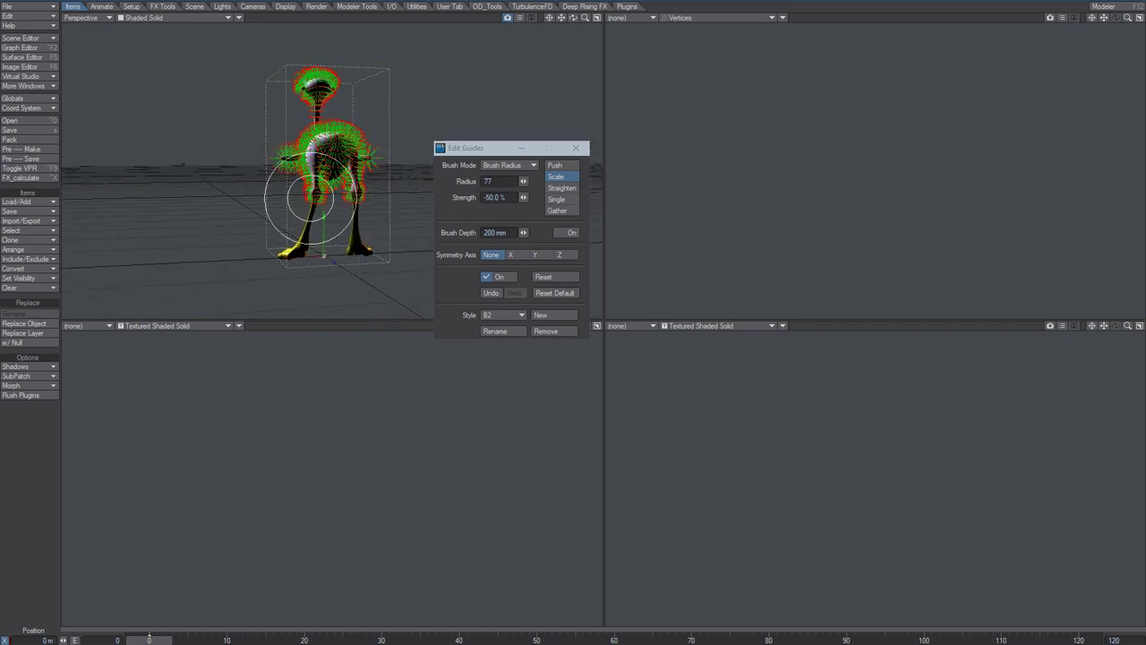
{"action": "mouse_move", "coordinate": [345, 199]}
{"action": "left_mouse_down"}
{"action": "mouse_move", "coordinate": [370, 198]}
{"action": "mouse_move", "coordinate": [306, 217]}
{"action": "mouse_move", "coordinate": [376, 216]}
{"action": "left_mouse_up"}
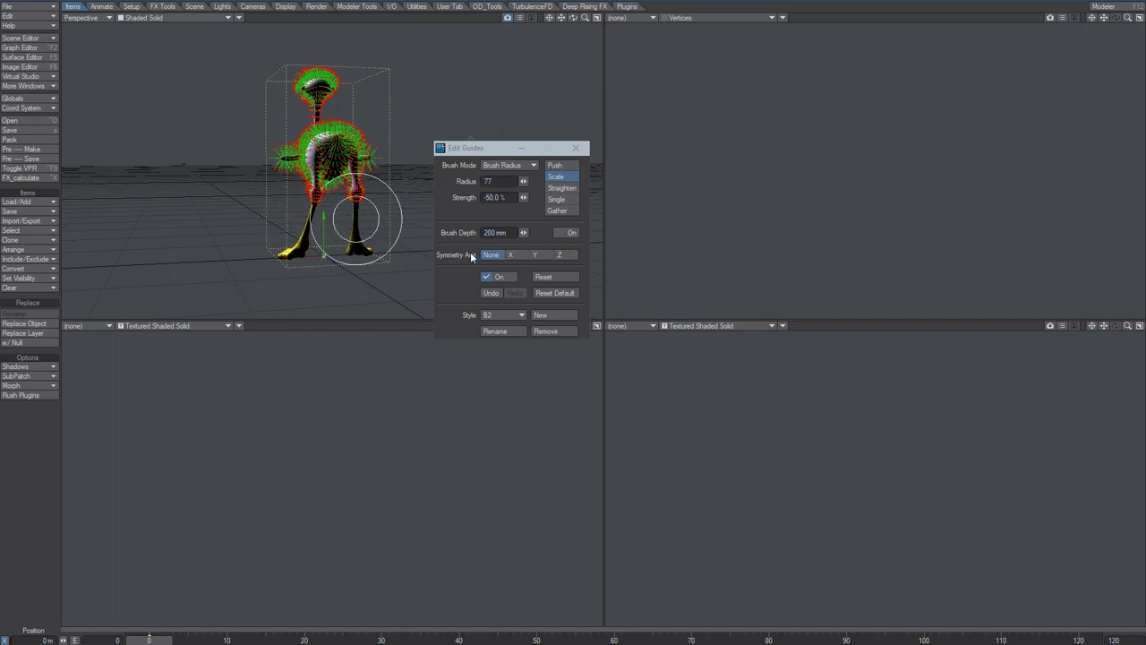
Step: Set the brush symmetry axis to X and shorten the guides on both wings
{"action": "left_click", "coordinate": [515, 255]}
{"action": "left_click", "coordinate": [514, 255]}
{"action": "left_click", "coordinate": [543, 256]}
{"action": "left_click", "coordinate": [561, 254]}
{"action": "mouse_move", "coordinate": [501, 99]}
{"action": "left_mouse_down", "text": "alt"}
{"action": "mouse_move", "coordinate": [564, 89]}
{"action": "mouse_move", "coordinate": [546, 71]}
{"action": "mouse_move", "coordinate": [538, 129]}
{"action": "mouse_move", "coordinate": [549, 132]}
{"action": "left_mouse_up", "text": "alt"}
{"action": "left_click", "coordinate": [515, 256]}
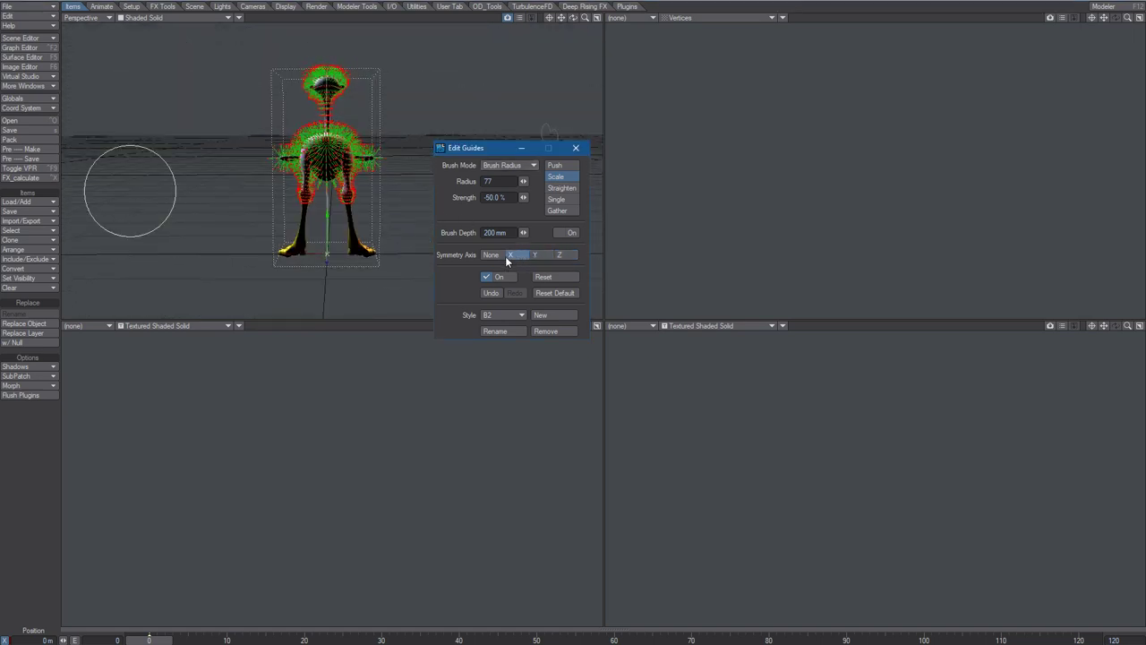
{"action": "mouse_move", "coordinate": [382, 156]}
{"action": "left_mouse_down"}
{"action": "mouse_move", "coordinate": [385, 166]}
{"action": "mouse_move", "coordinate": [391, 155]}
{"action": "mouse_move", "coordinate": [370, 122]}
{"action": "left_mouse_up"}
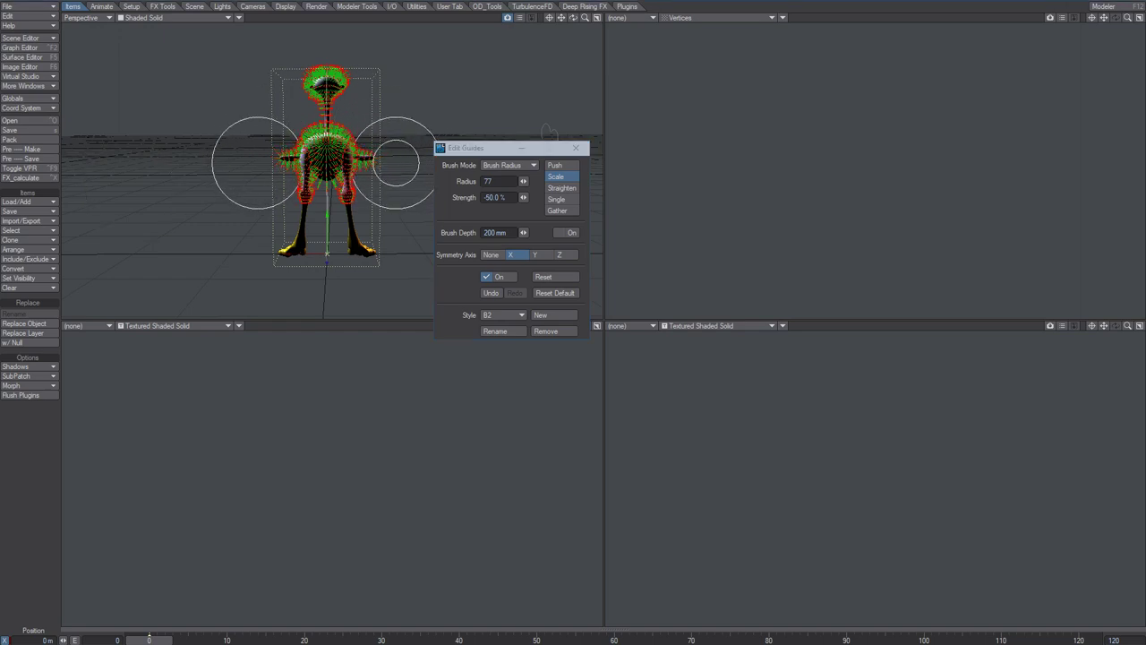
Step: Shorten the guides on the bird's rear and face with the symmetric Scale brush
{"action": "left_click_drag", "start_coordinate": [367, 242], "coordinate": [217, 175], "text": "alt"}
{"action": "left_click_drag", "start_coordinate": [304, 154], "coordinate": [258, 150], "text": "alt"}
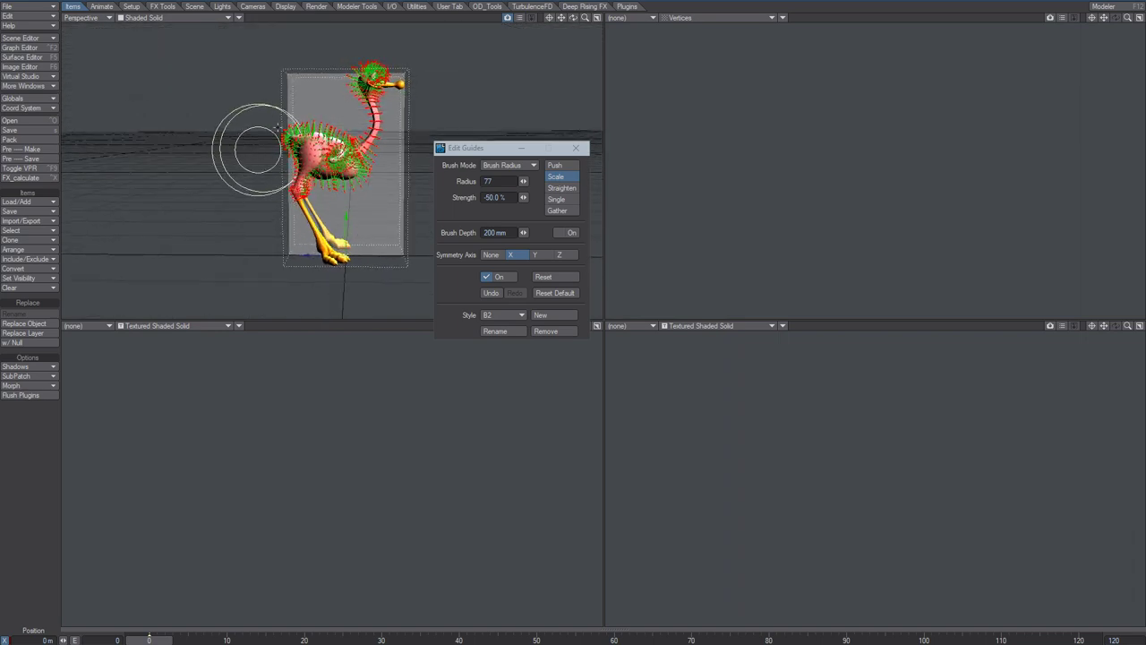
{"action": "mouse_move", "coordinate": [281, 100]}
{"action": "left_mouse_down", "text": "alt"}
{"action": "mouse_move", "coordinate": [313, 148]}
{"action": "mouse_move", "coordinate": [288, 142]}
{"action": "mouse_move", "coordinate": [307, 22]}
{"action": "left_mouse_up", "text": "alt"}
{"action": "scroll", "coordinate": [308, 25], "scroll_direction": "up", "scroll_amount": 3}
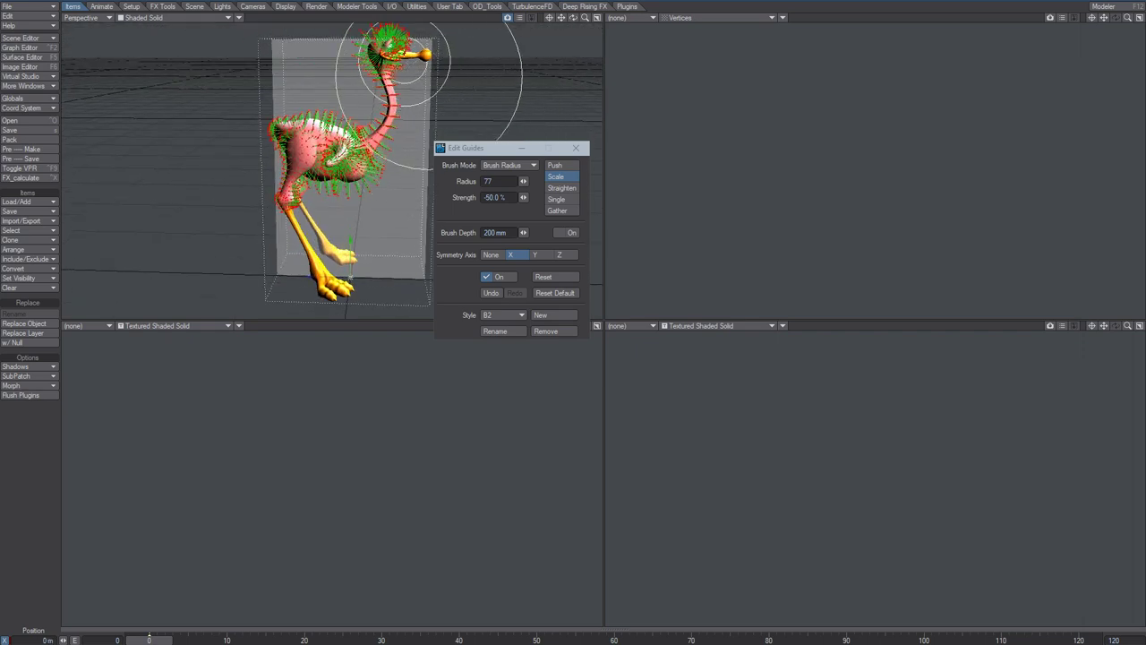
{"action": "mouse_move", "coordinate": [403, 58]}
{"action": "left_mouse_down"}
{"action": "mouse_move", "coordinate": [427, 45]}
{"action": "mouse_move", "coordinate": [404, 54]}
{"action": "mouse_move", "coordinate": [433, 60]}
{"action": "mouse_move", "coordinate": [376, 101]}
{"action": "left_mouse_up"}
{"action": "mouse_move", "coordinate": [627, 11]}
{"action": "left_mouse_down", "text": "alt"}
{"action": "mouse_move", "coordinate": [536, 16]}
{"action": "mouse_move", "coordinate": [352, 62]}
{"action": "mouse_move", "coordinate": [412, 76]}
{"action": "left_mouse_up", "text": "alt"}
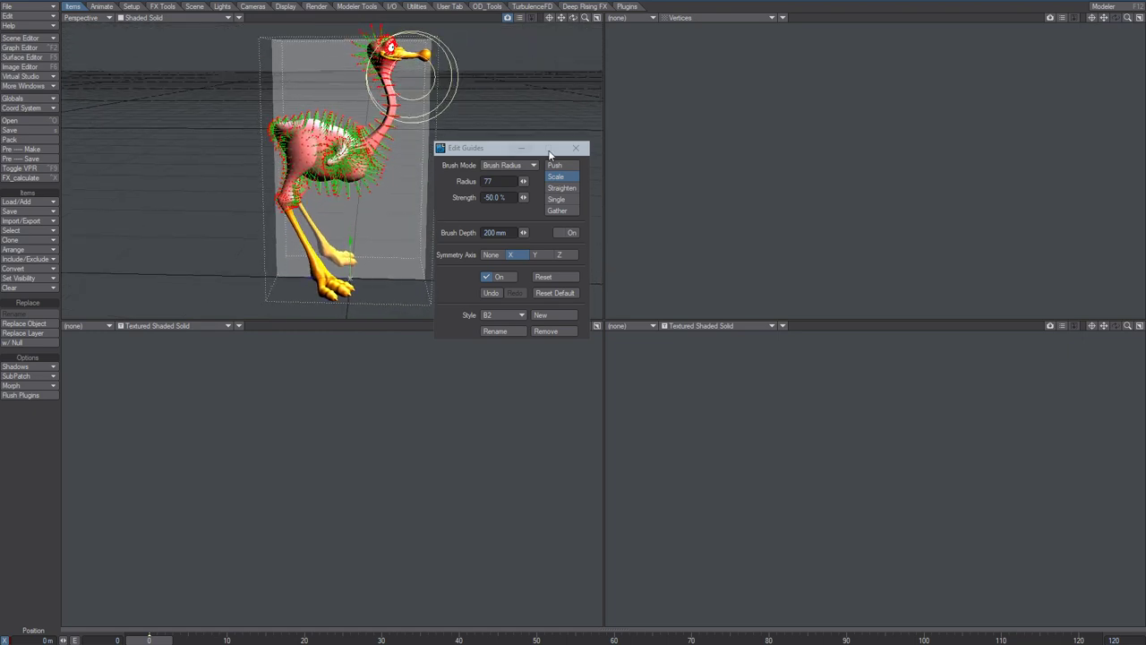
Step: Finish editing the B2 guides and inspect the restyled feathers on the bird
{"action": "left_click", "coordinate": [522, 212]}
{"action": "left_click_drag", "start_coordinate": [486, 150], "coordinate": [552, 79]}
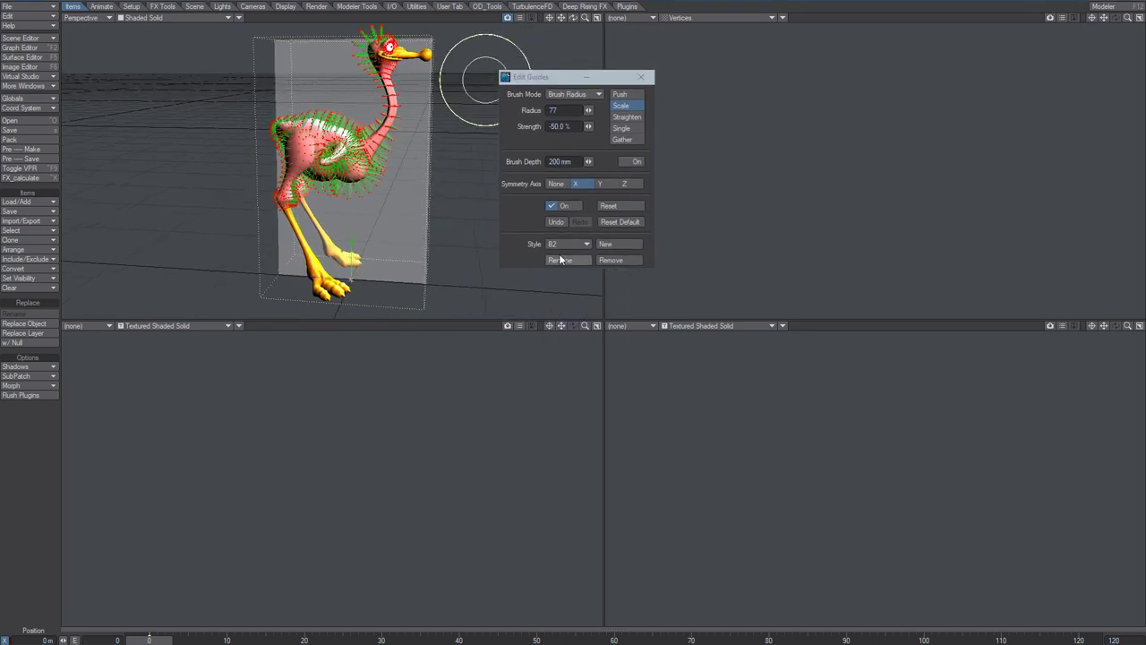
{"action": "left_click", "coordinate": [642, 79]}
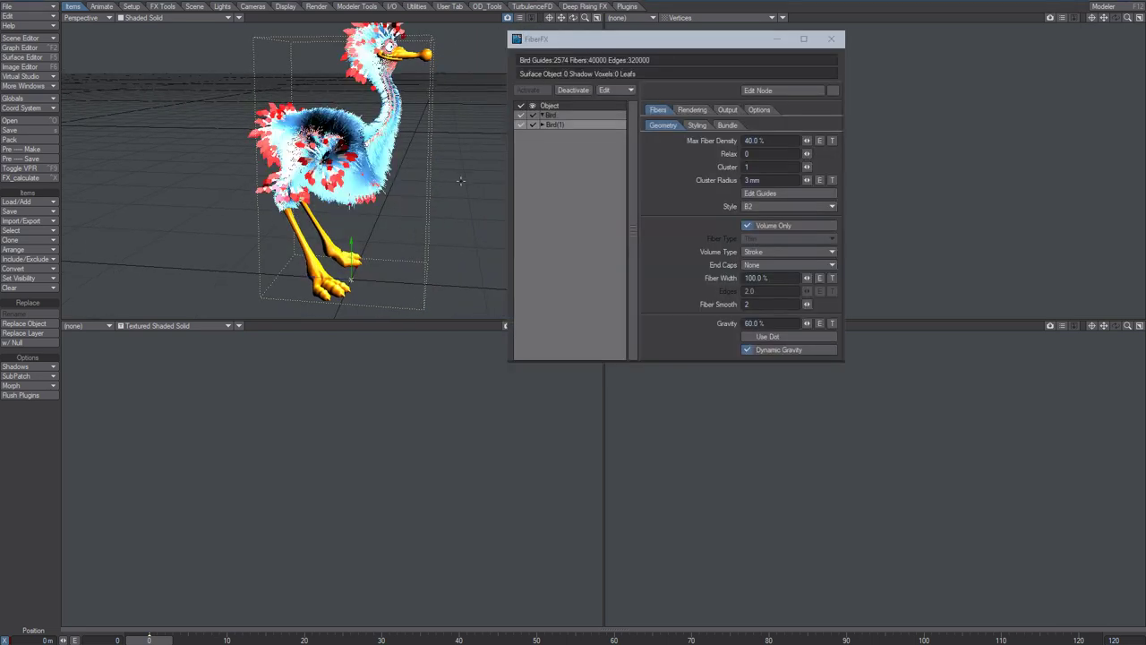
{"action": "mouse_move", "coordinate": [573, 17]}
{"action": "left_mouse_down"}
{"action": "mouse_move", "coordinate": [493, 17]}
{"action": "mouse_move", "coordinate": [581, 14]}
{"action": "left_mouse_up"}
{"action": "left_click_drag", "start_coordinate": [345, 179], "coordinate": [409, 176], "text": "alt"}
Step: Remove the Bird guide style from the Bird fibers and close their guide editor
{"action": "left_click", "coordinate": [563, 114]}
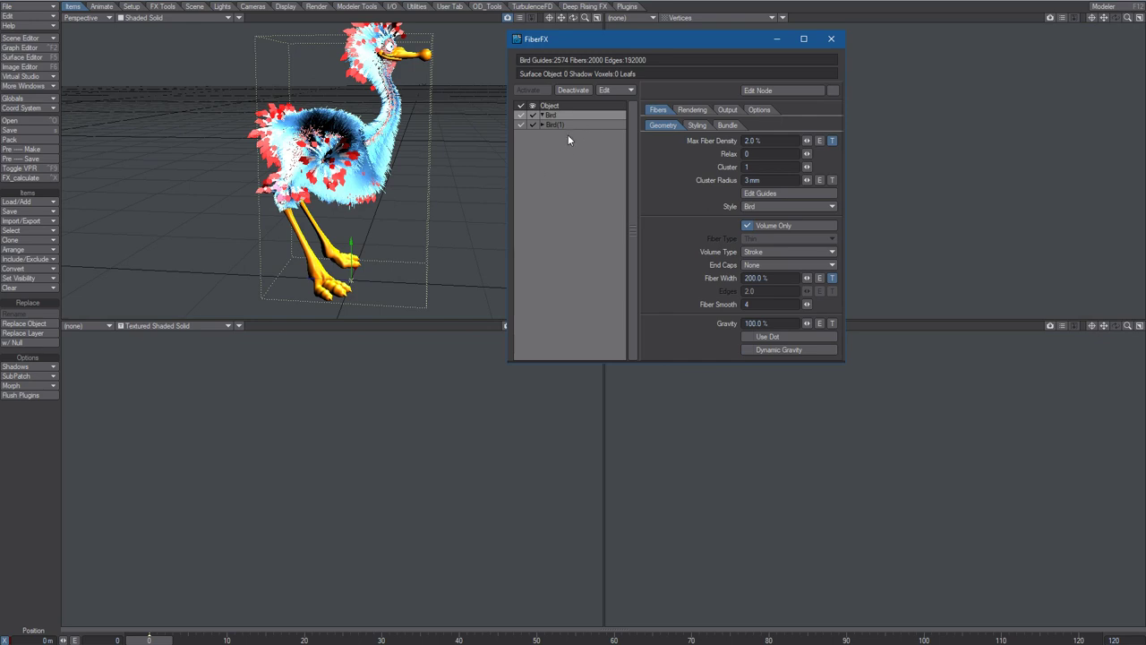
{"action": "left_click", "coordinate": [559, 125]}
{"action": "left_click", "coordinate": [560, 115]}
{"action": "left_click", "coordinate": [767, 207]}
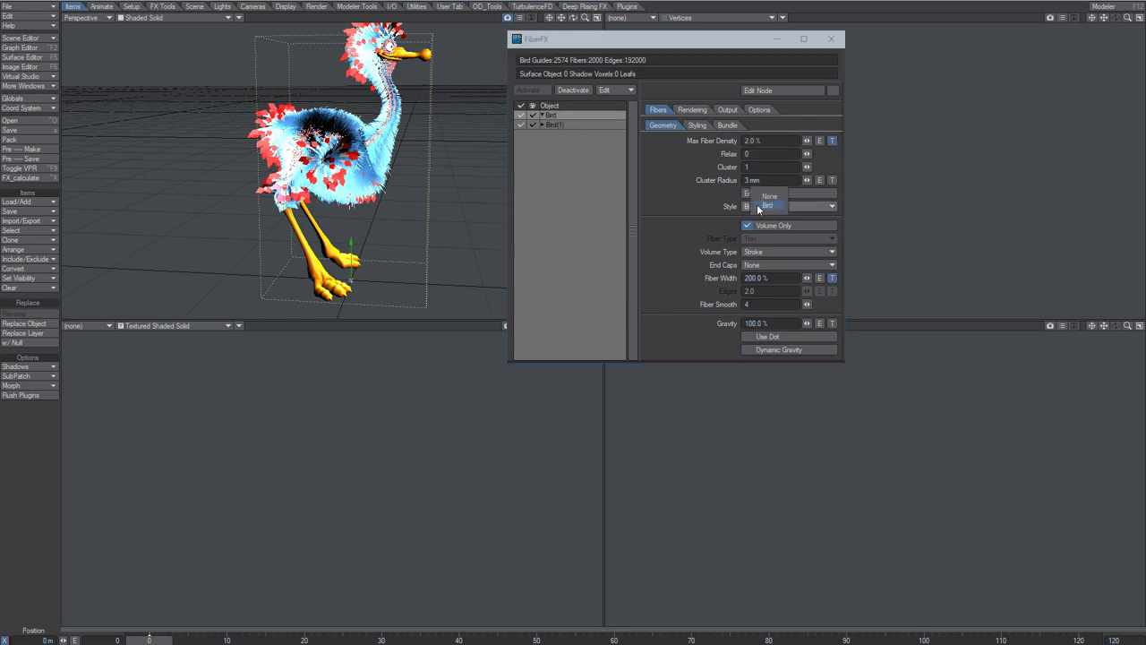
{"action": "left_click", "coordinate": [768, 206]}
{"action": "left_click", "coordinate": [769, 194]}
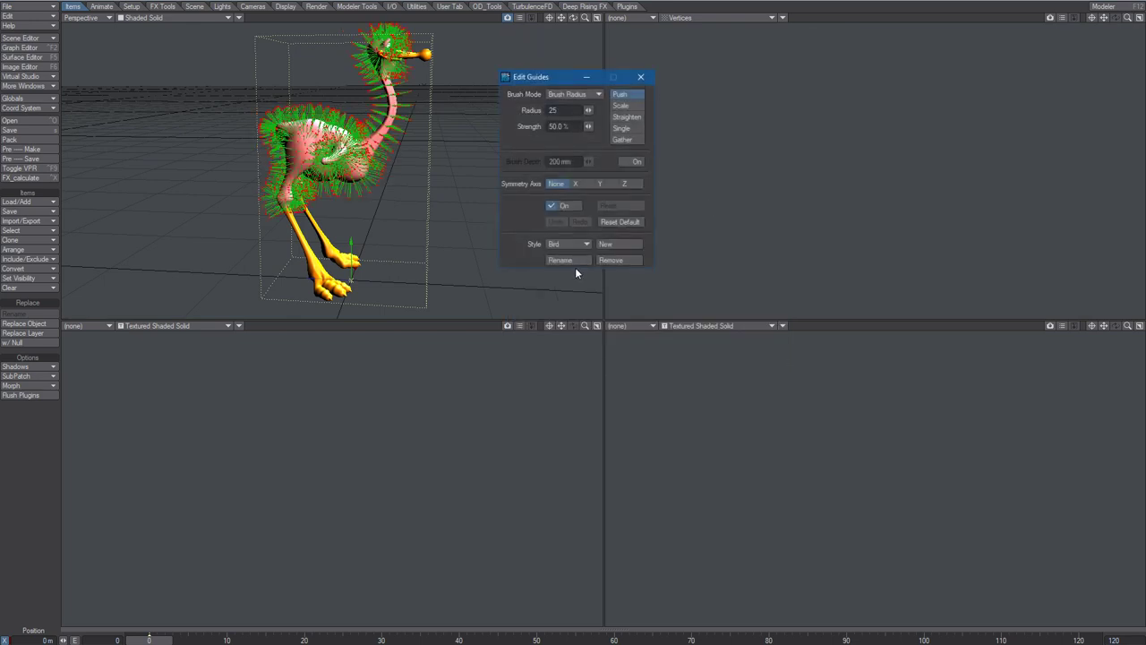
{"action": "left_click", "coordinate": [578, 244]}
{"action": "left_click", "coordinate": [584, 245]}
{"action": "left_click", "coordinate": [614, 260]}
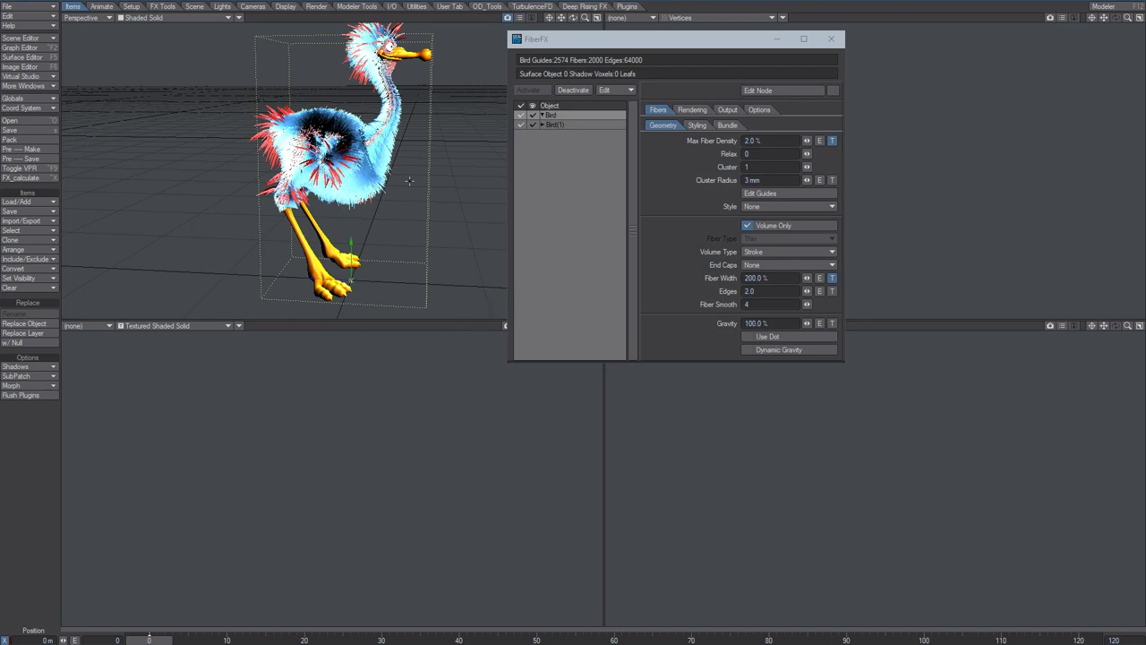
Step: Close the FiberFX window and save the scene over the existing Bird_Feathers_Updated v5 file
{"action": "mouse_move", "coordinate": [390, 155]}
{"action": "left_mouse_down", "text": "alt"}
{"action": "mouse_move", "coordinate": [396, 172]}
{"action": "mouse_move", "coordinate": [519, 200]}
{"action": "mouse_move", "coordinate": [396, 176]}
{"action": "left_mouse_up", "text": "alt"}
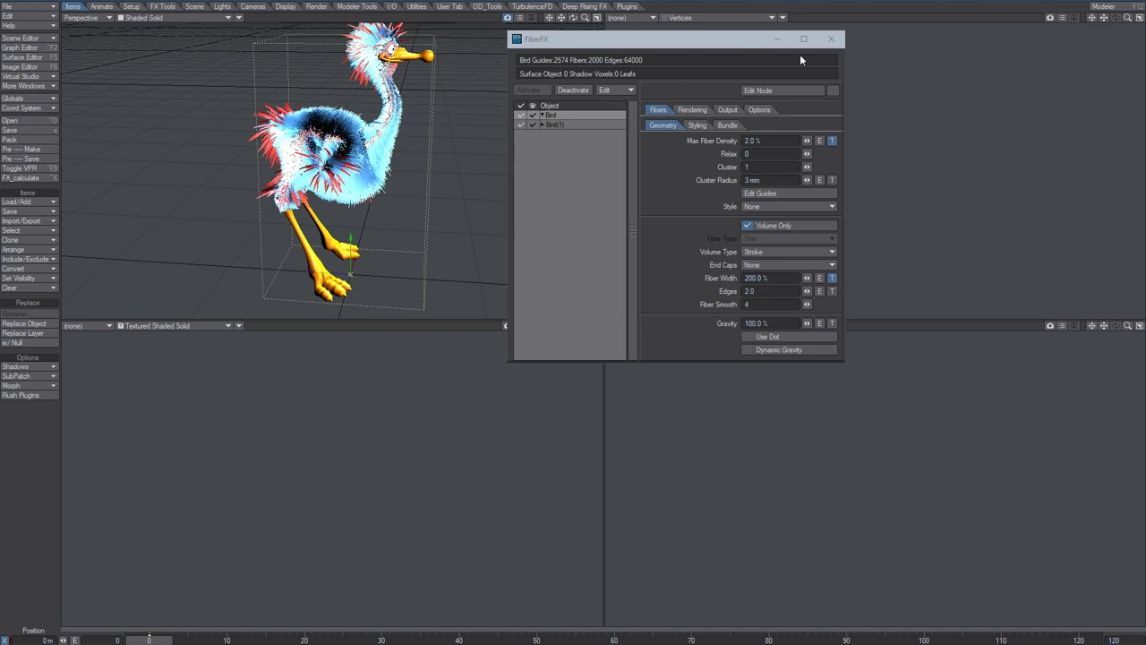
{"action": "left_click", "coordinate": [827, 40]}
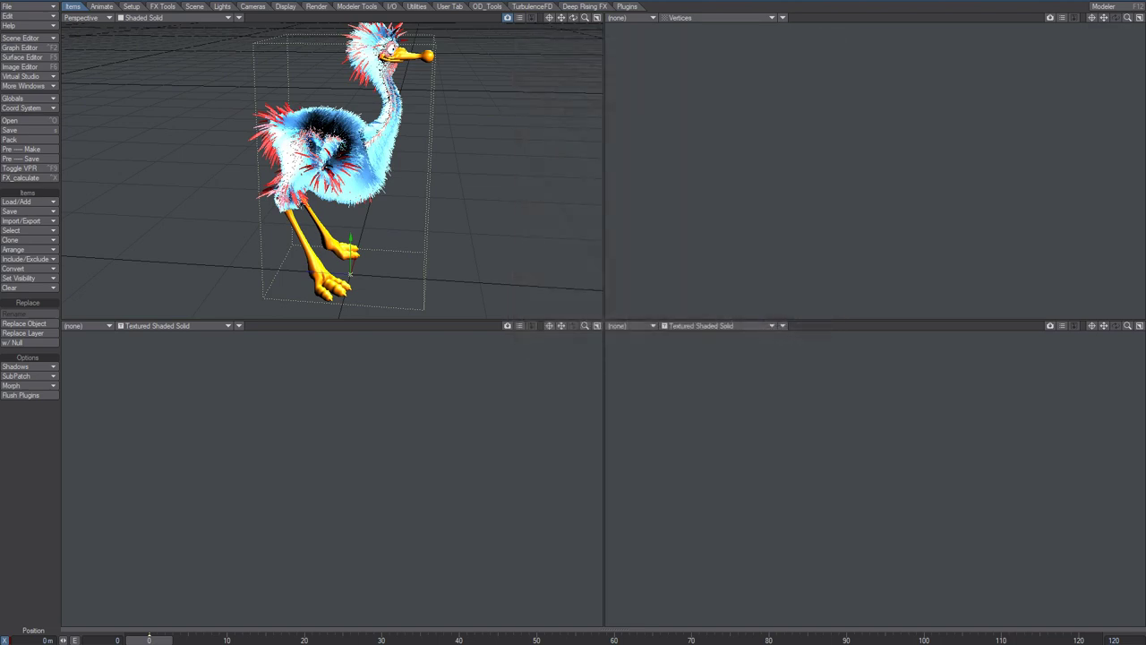
{"action": "left_click_drag", "start_coordinate": [573, 18], "coordinate": [533, 45]}
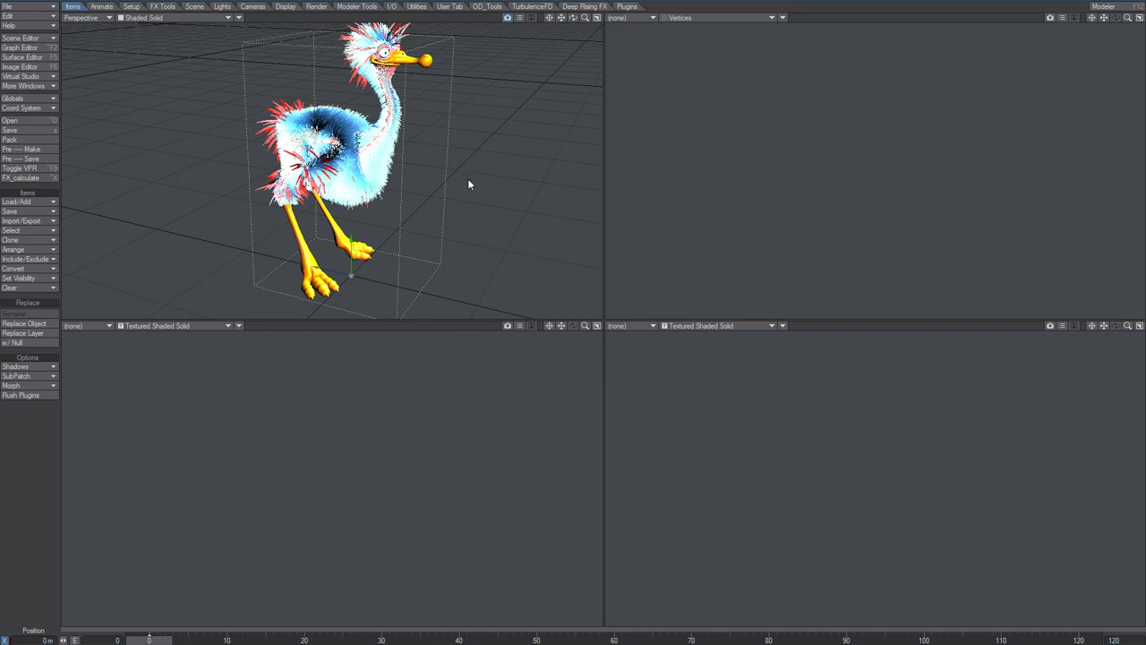
{"action": "key", "text": "shift+s"}
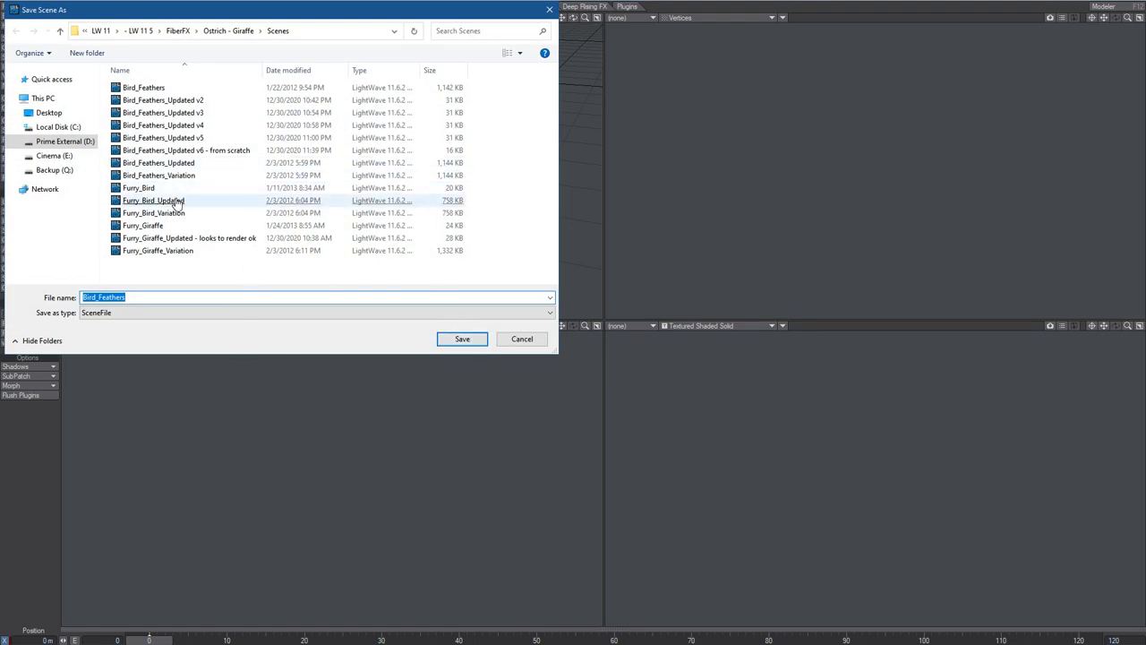
{"action": "double_click", "coordinate": [200, 138]}
{"action": "left_click", "coordinate": [615, 385]}
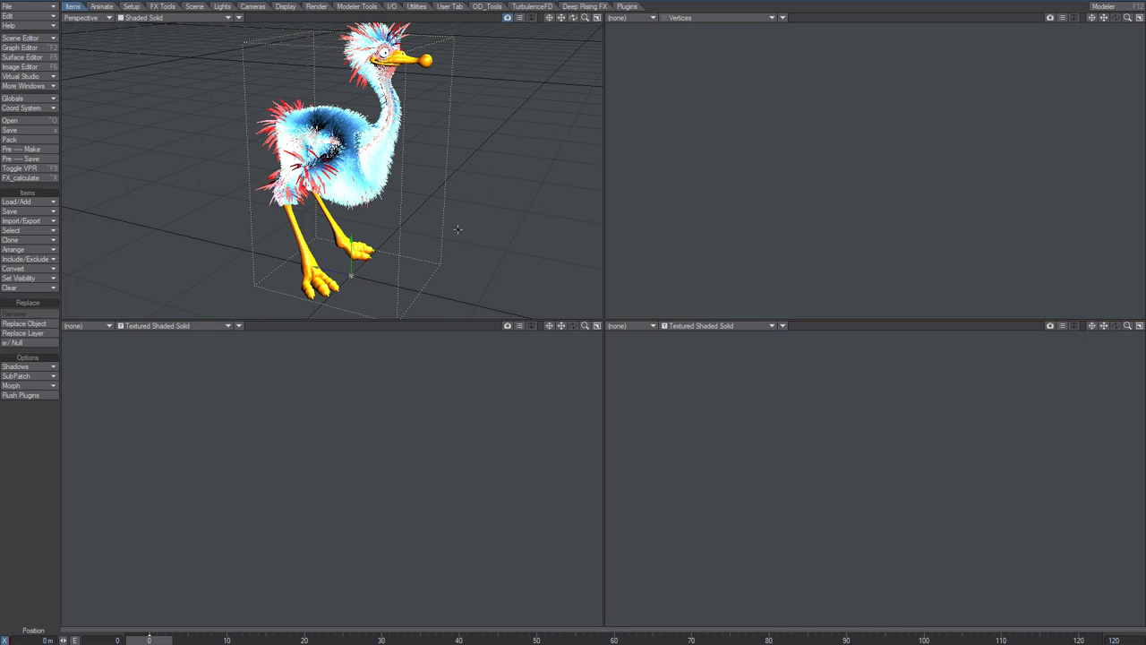
Step: Save all objects in the scene and accept the confirmation
{"action": "key", "text": "s"}
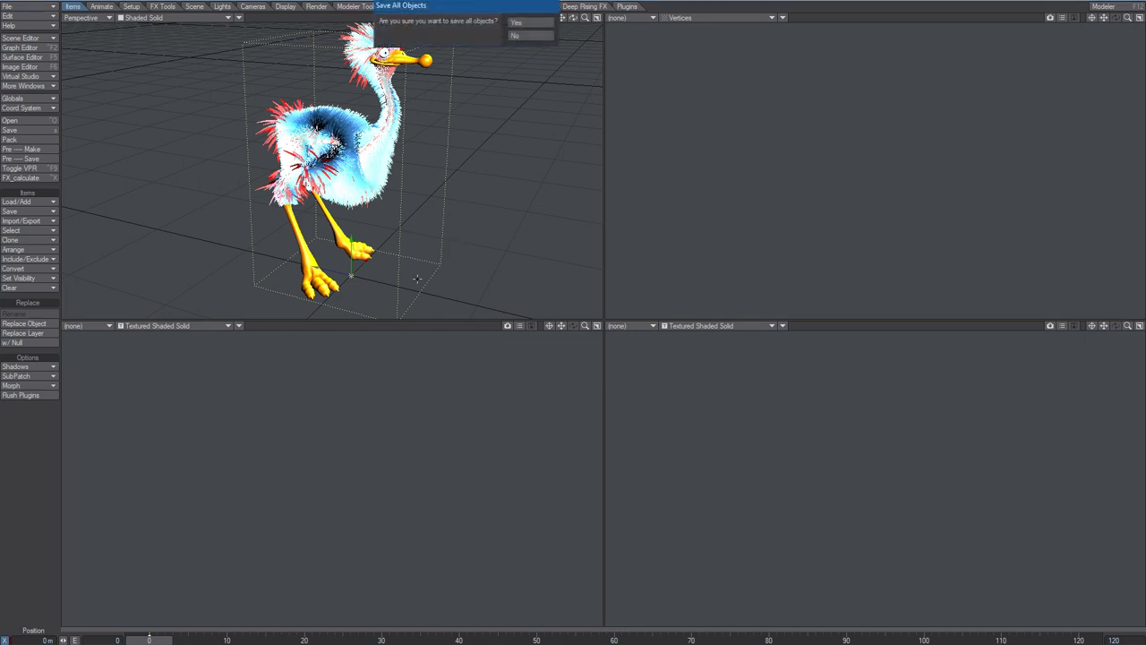
{"action": "left_click_drag", "start_coordinate": [444, 11], "coordinate": [562, 90]}
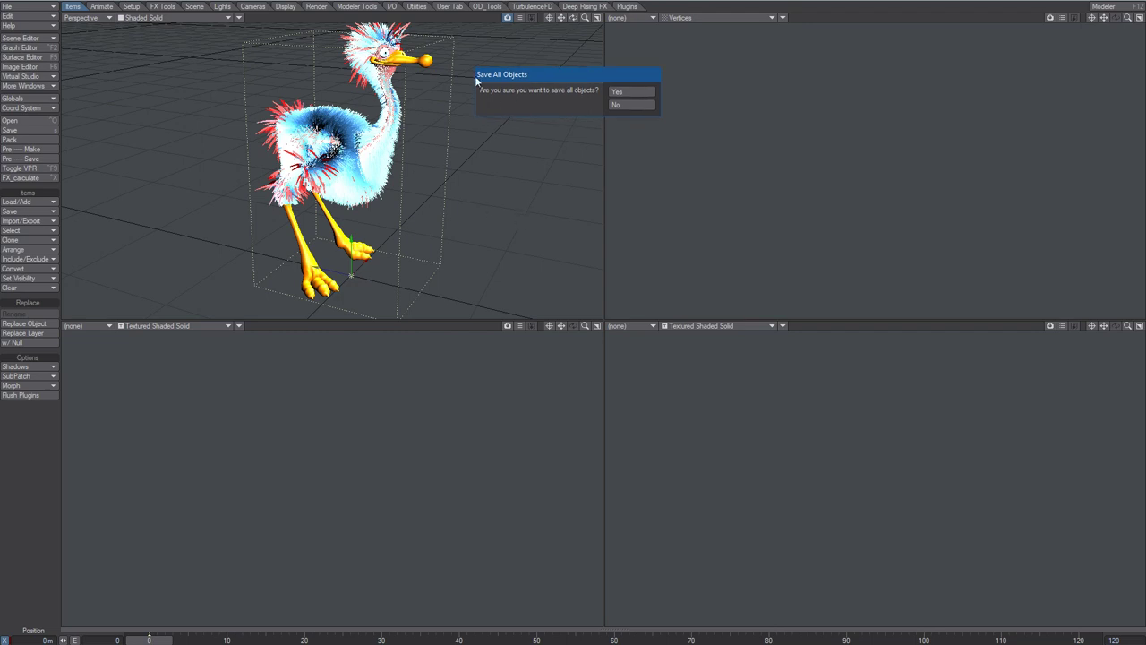
{"action": "left_click", "coordinate": [622, 93]}
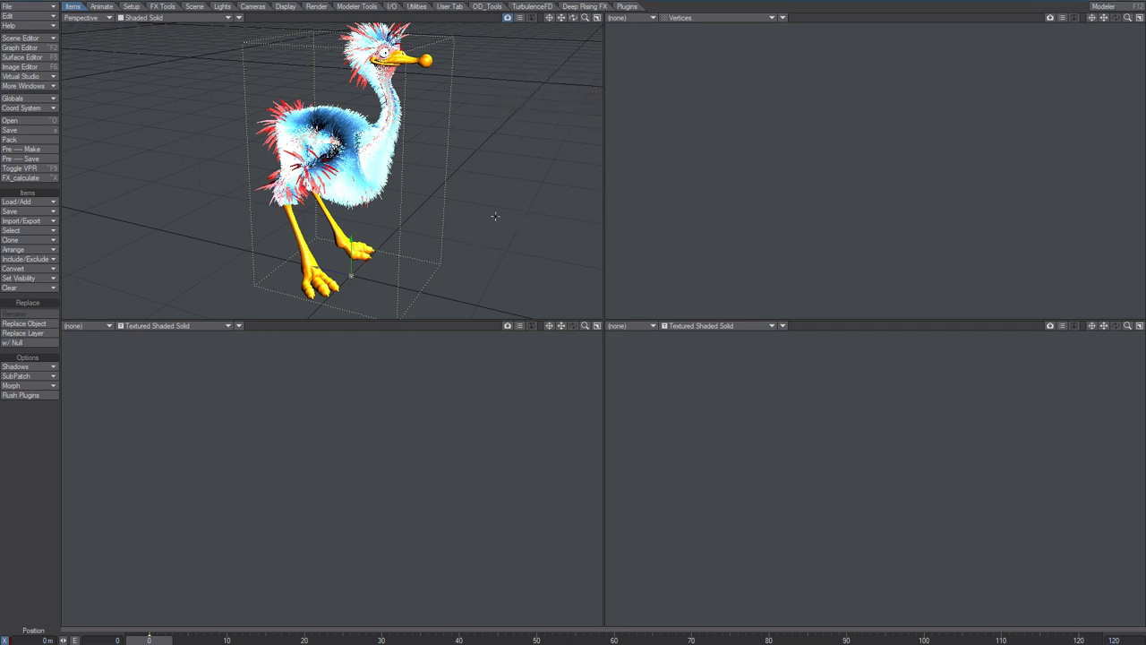
Step: Clear the current scene and reload Bird_Feathers_Updated v5.lws from the recent scenes
{"action": "left_click", "coordinate": [32, 5]}
{"action": "mouse_move", "coordinate": [37, 5]}
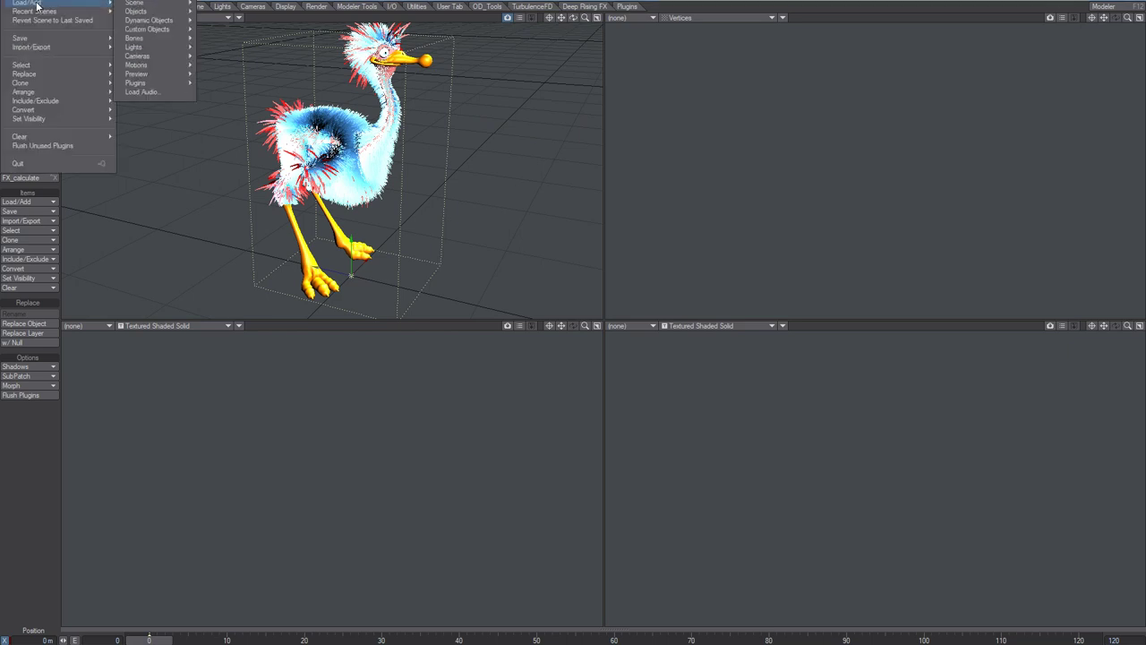
{"action": "mouse_move", "coordinate": [58, 137]}
{"action": "left_click", "coordinate": [170, 139]}
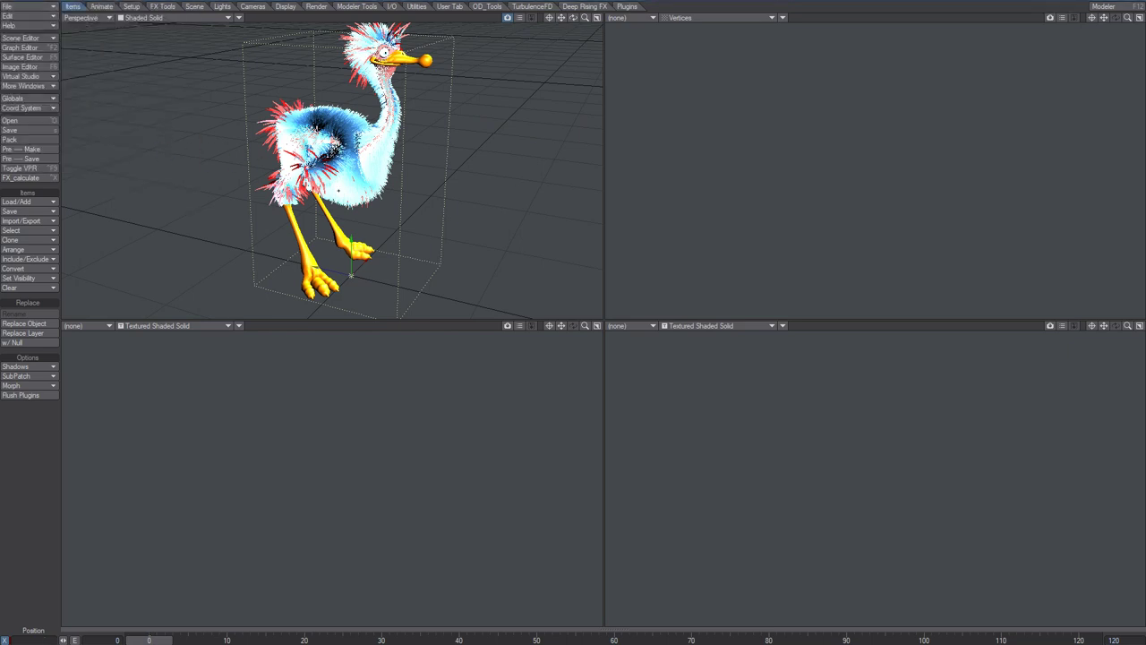
{"action": "left_click", "coordinate": [40, 7]}
{"action": "mouse_move", "coordinate": [39, 9]}
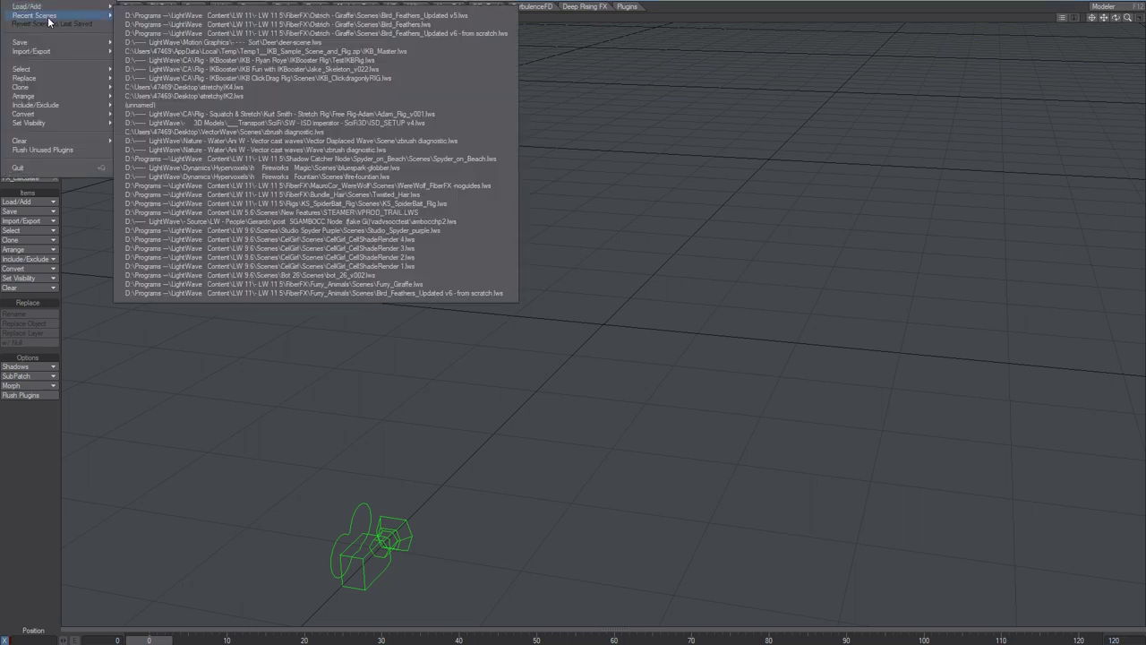
{"action": "left_click", "coordinate": [193, 17]}
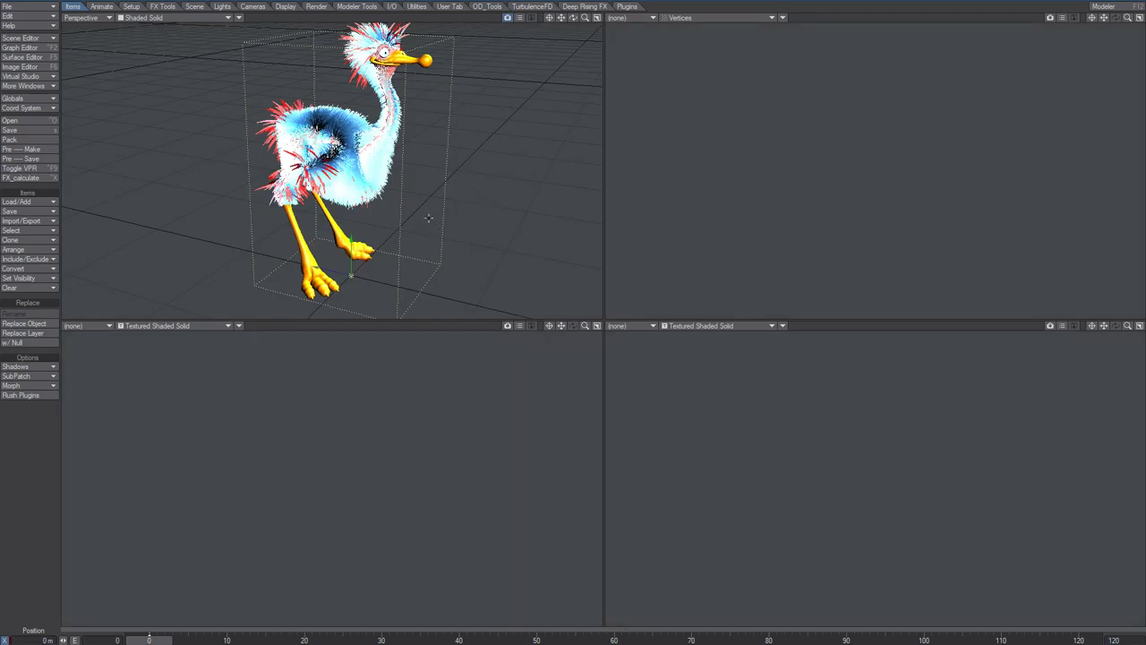
Step: Switch the Perspective view to VPR rendering and inspect the bird's feathers from both sides
{"action": "left_click", "coordinate": [163, 18]}
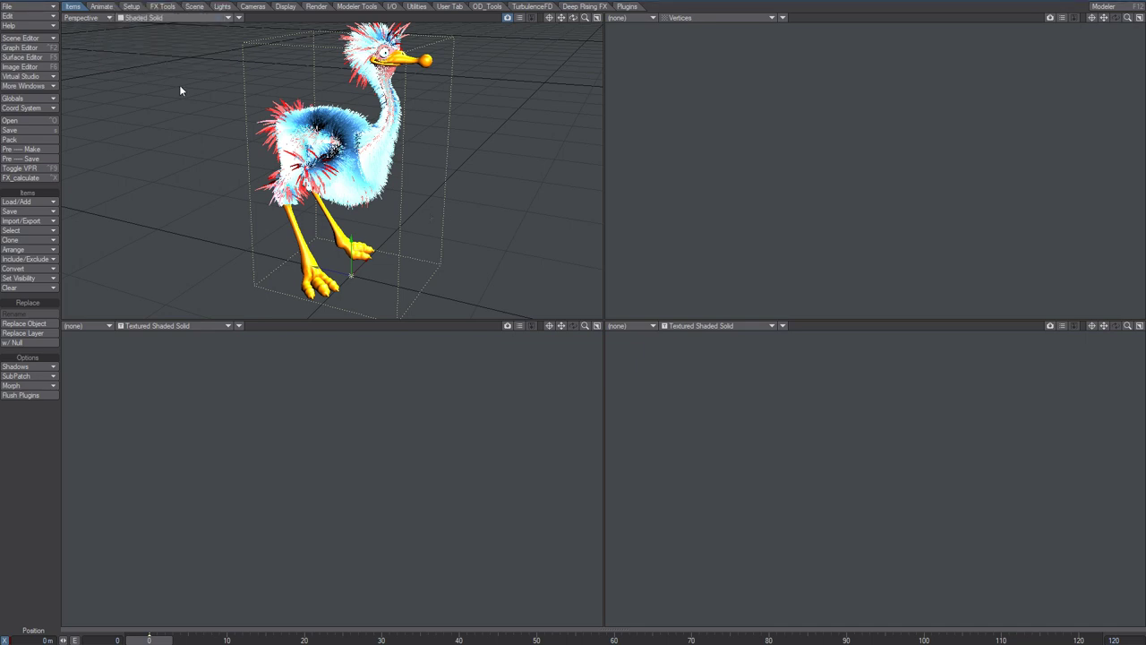
{"action": "key", "text": "ctrl+F9"}
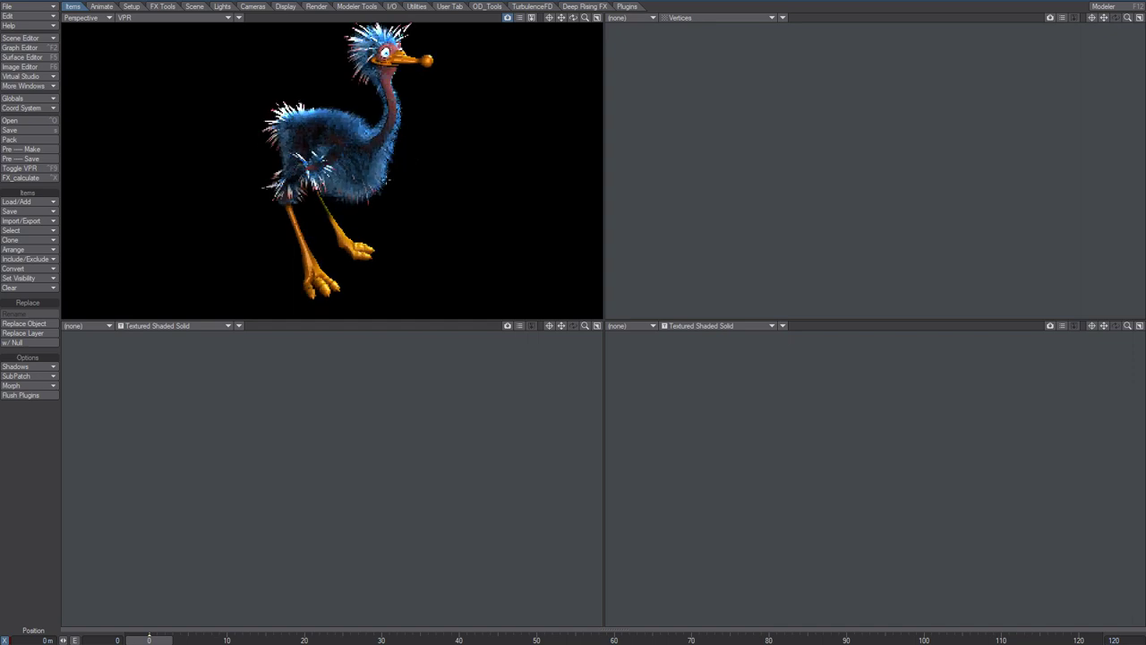
{"action": "left_click_drag", "start_coordinate": [392, 189], "coordinate": [9, 184], "text": "alt"}
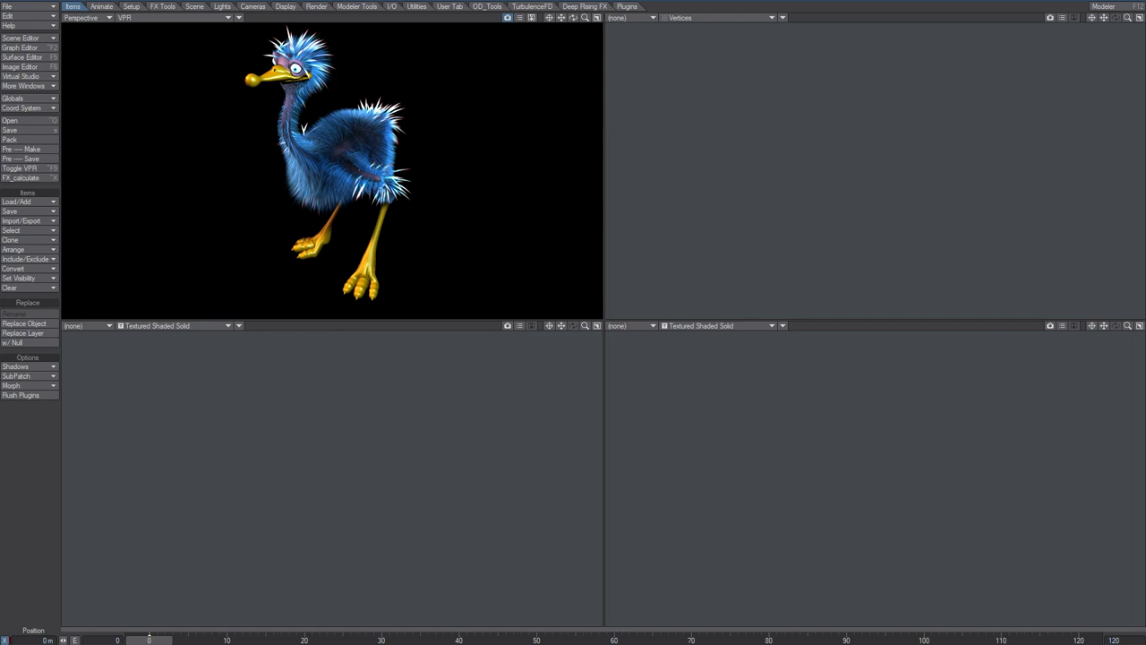
{"action": "left_click_drag", "start_coordinate": [183, 204], "coordinate": [124, 206], "text": "alt"}
{"action": "left_click_drag", "start_coordinate": [400, 239], "coordinate": [342, 216], "text": "alt"}
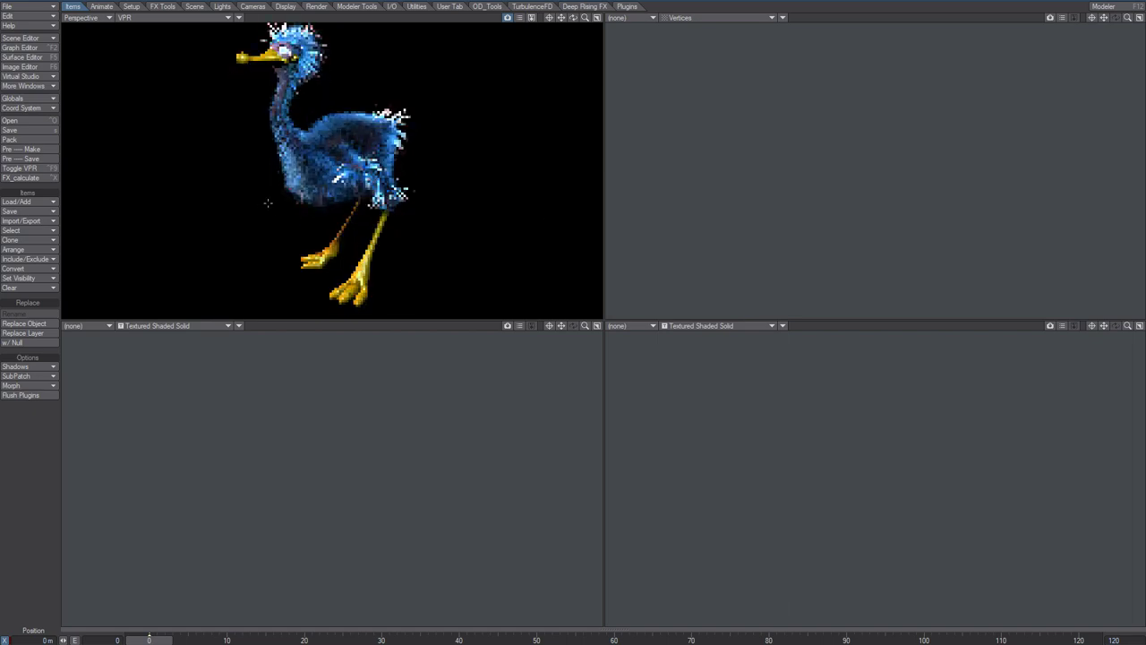